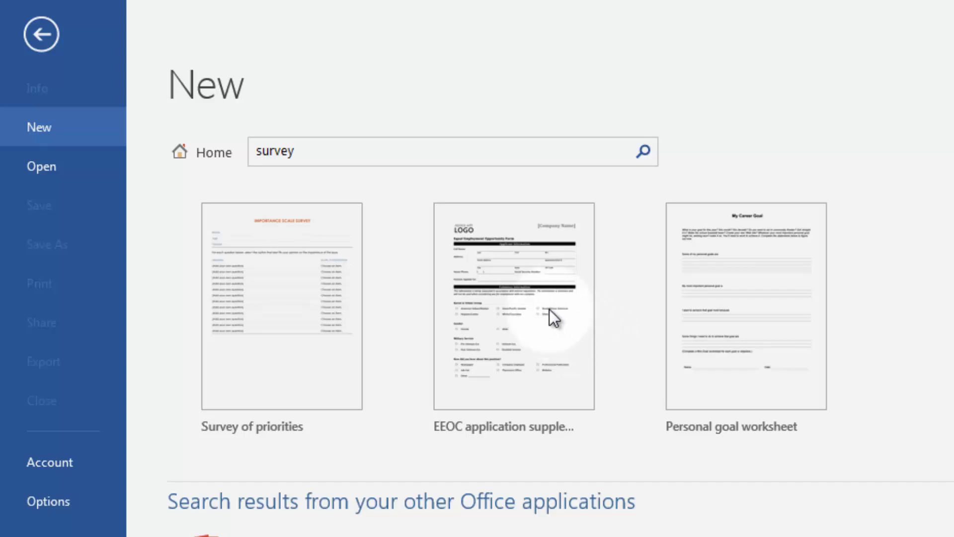
# Step: Create a new Word document from the EEOC application supplement template
pyautogui.click(421, 242)
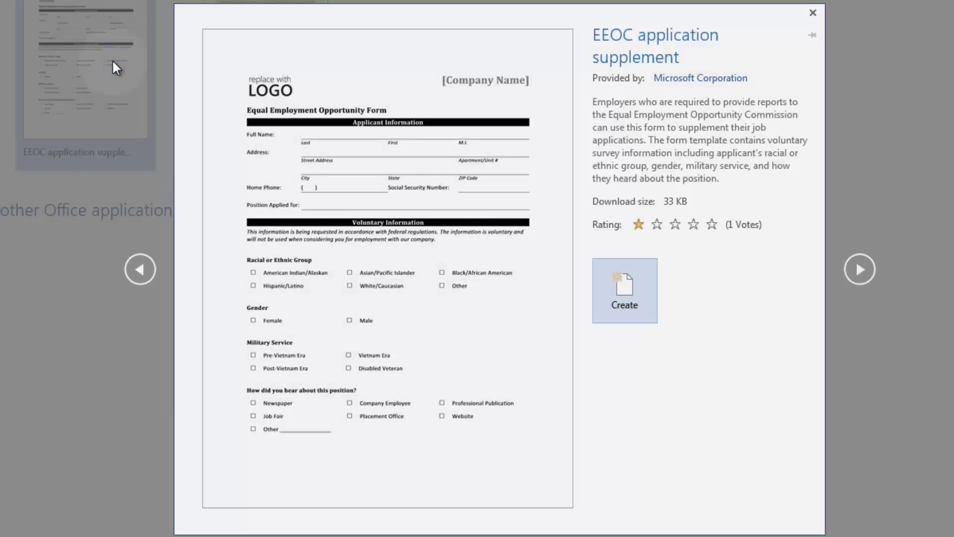
pyautogui.click(633, 271)
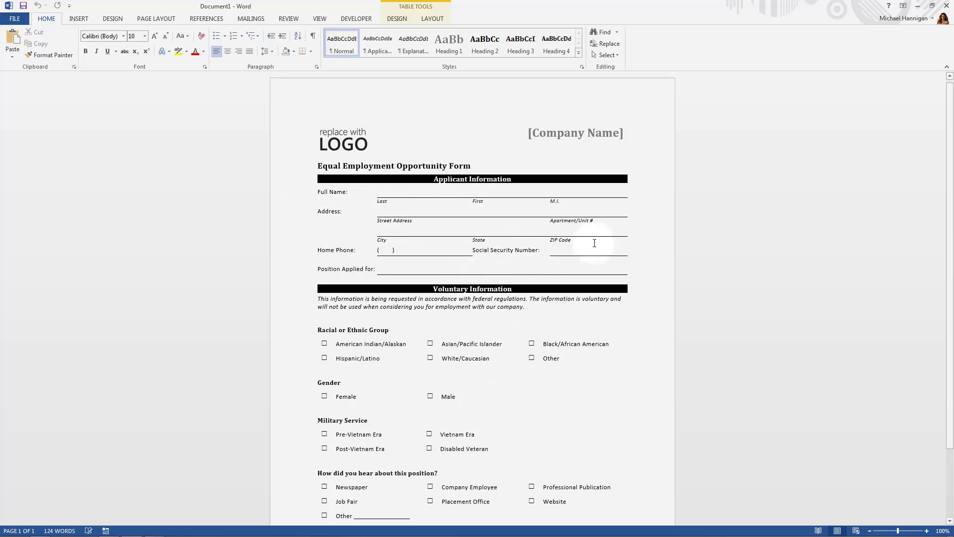
# Step: Save the EEOC form to My Documents under the name Application
pyautogui.click(15, 19)
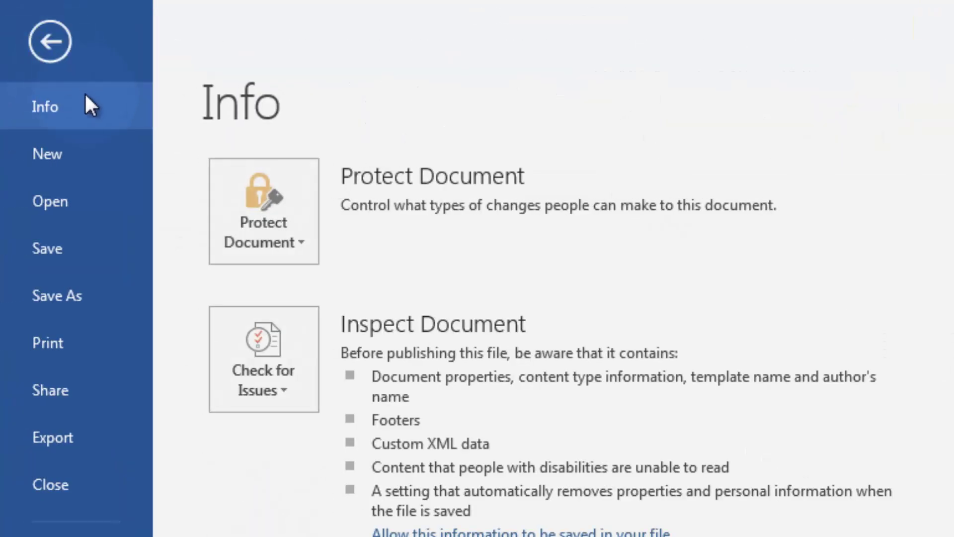
pyautogui.click(92, 294)
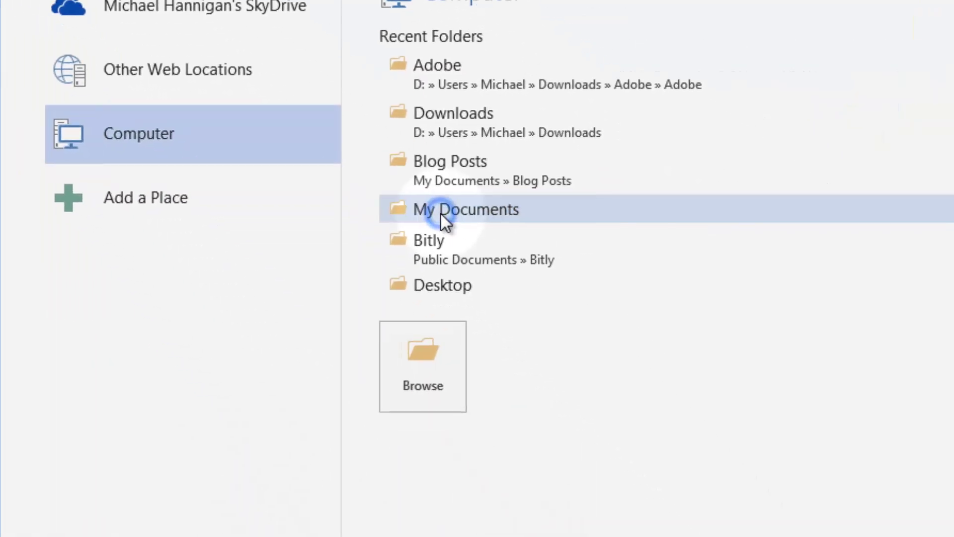
pyautogui.click(663, 430)
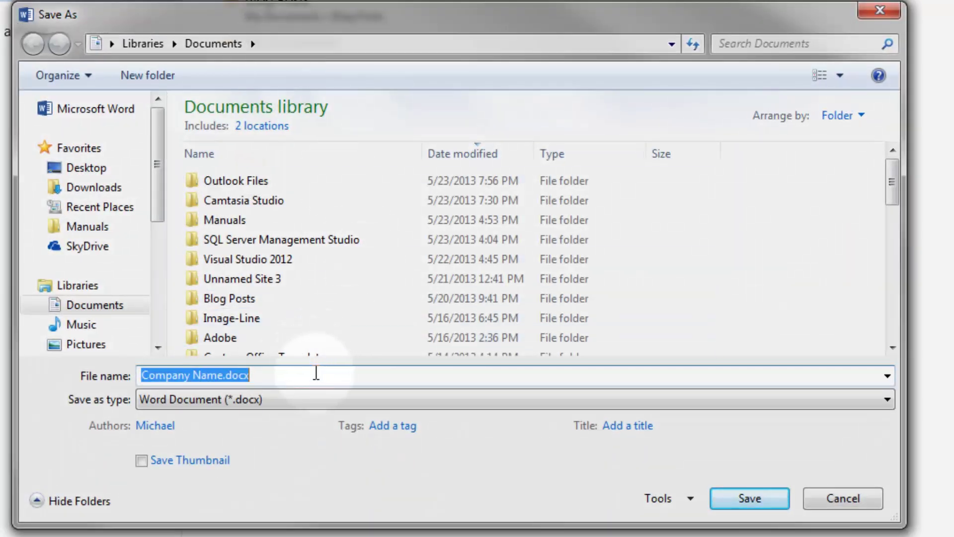
pyautogui.write('Application')
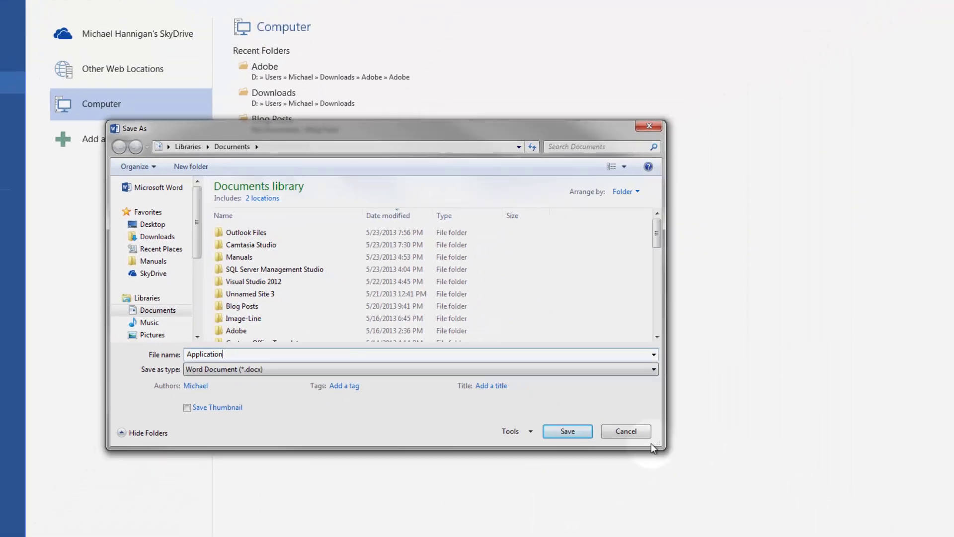
pyautogui.click(768, 502)
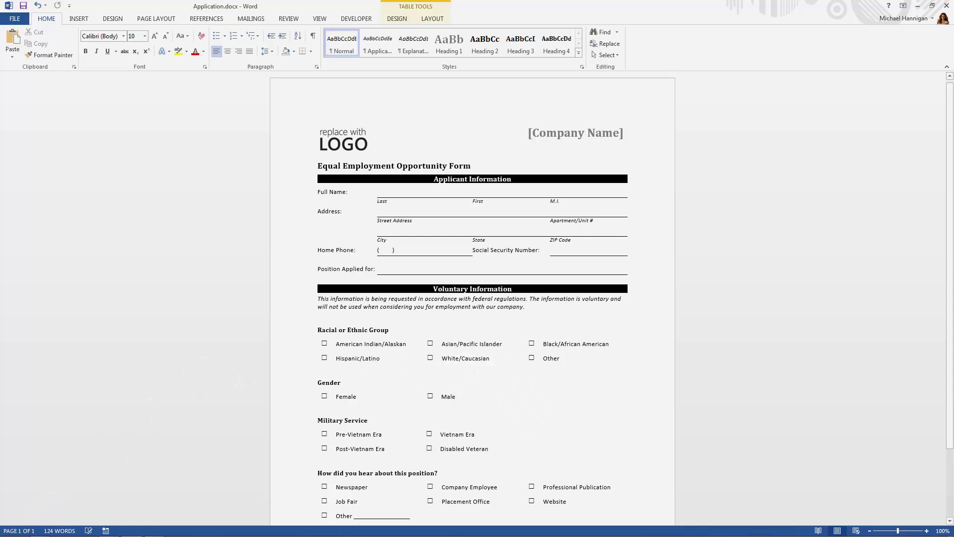
# Step: Launch Acrobat X Pro and start a new PDF form from an existing file
pyautogui.click(12, 528)
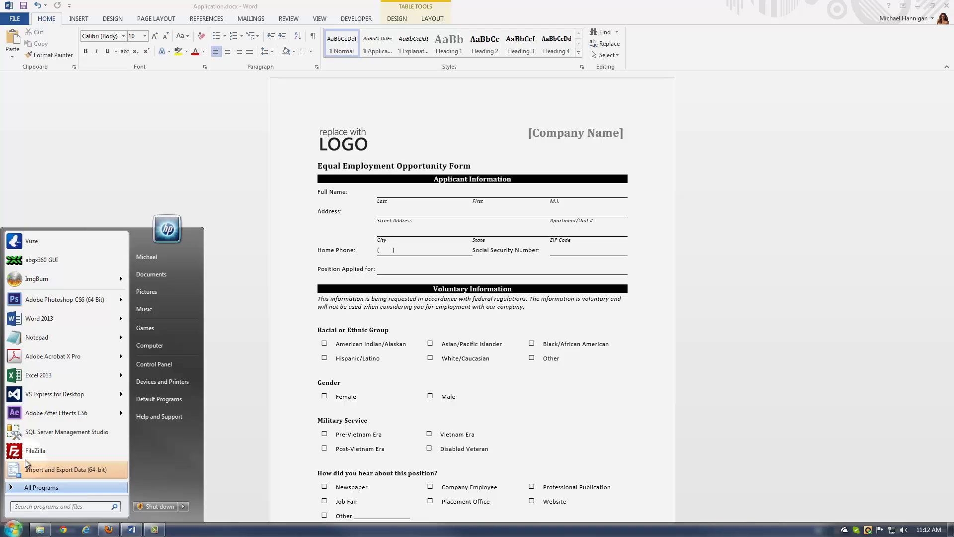
pyautogui.click(56, 357)
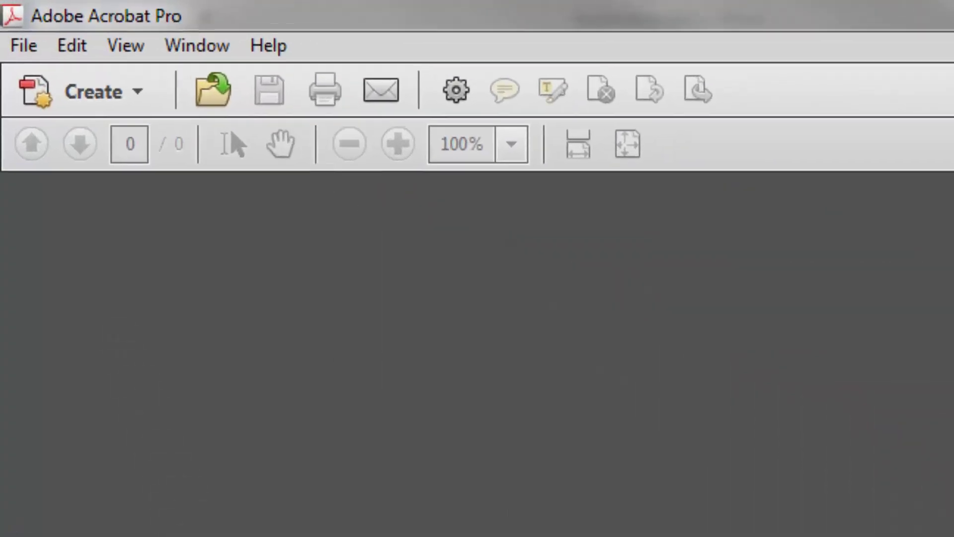
pyautogui.click(55, 84)
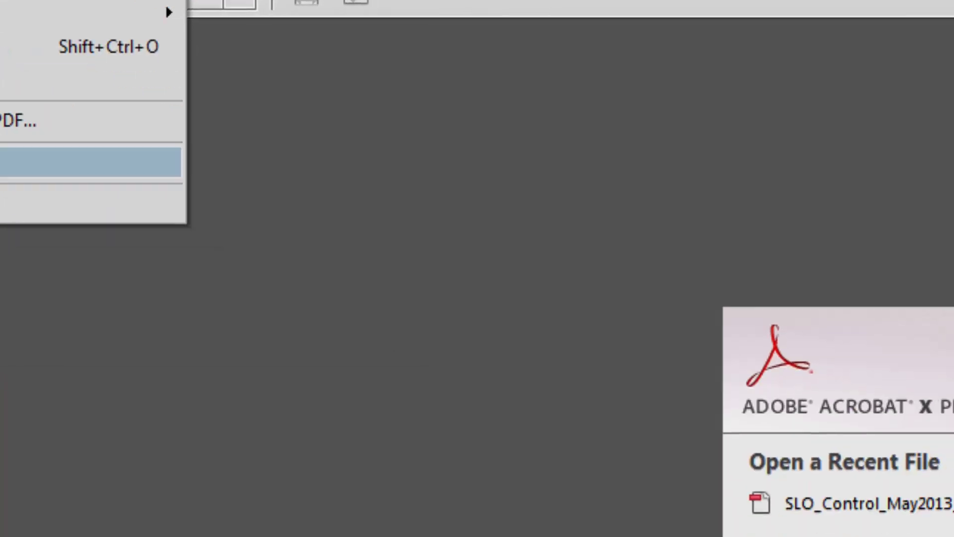
pyautogui.click(164, 329)
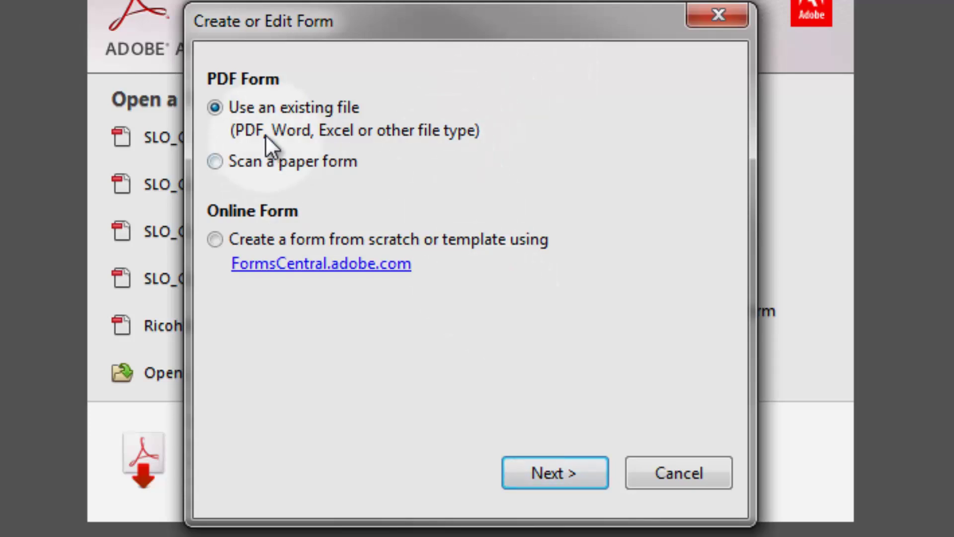
# Step: Pick Application.docx from the Documents library and start converting it into a form
pyautogui.click(536, 473)
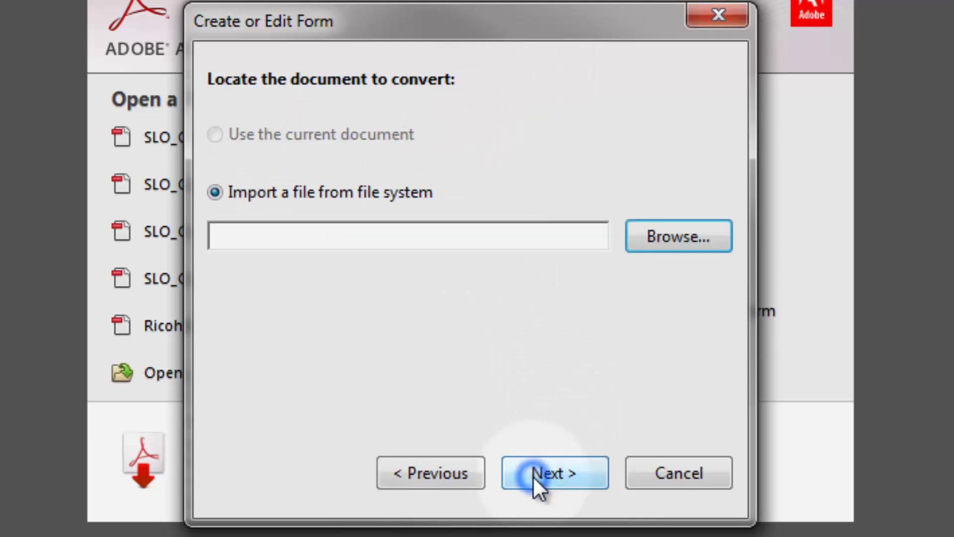
pyautogui.click(695, 233)
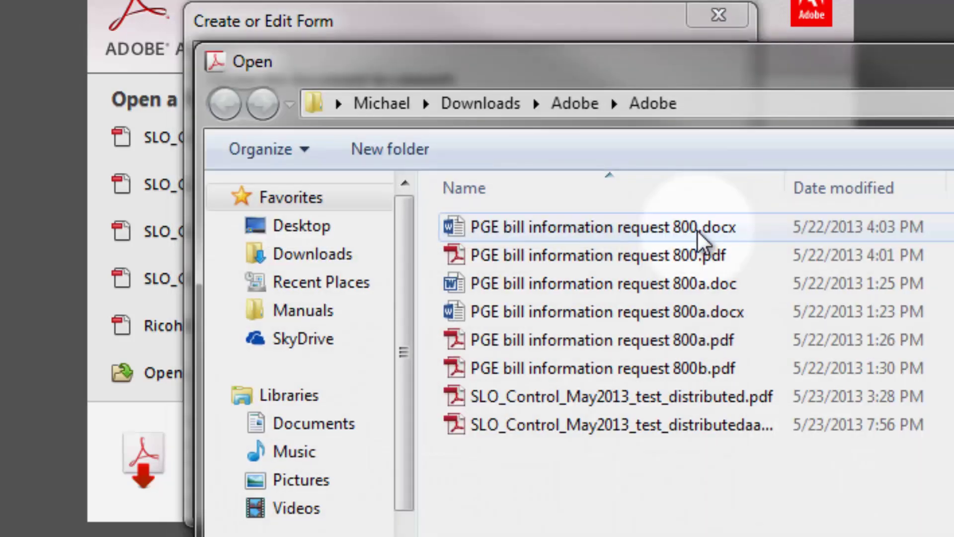
pyautogui.click(354, 432)
pyautogui.scroll(-5, 654, 374)
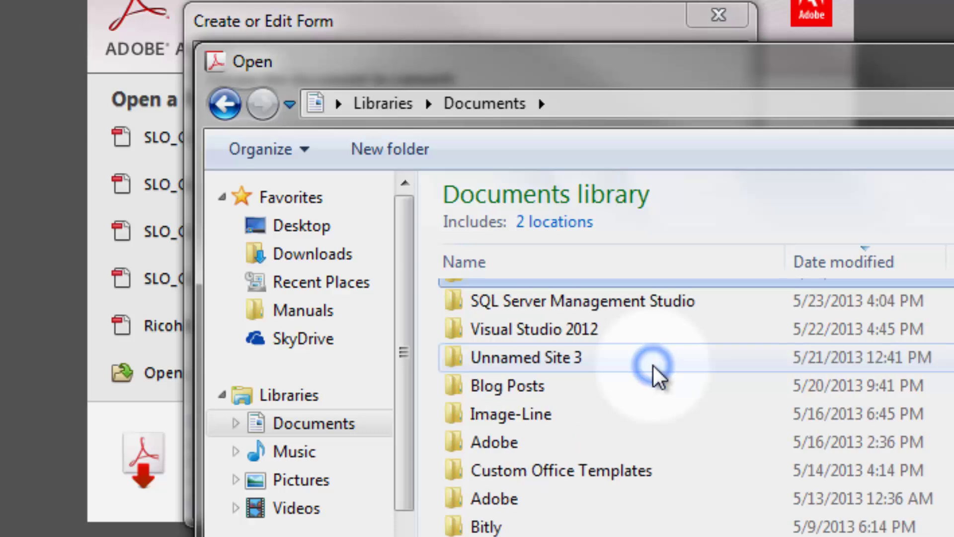
pyautogui.scroll(2, 650, 365)
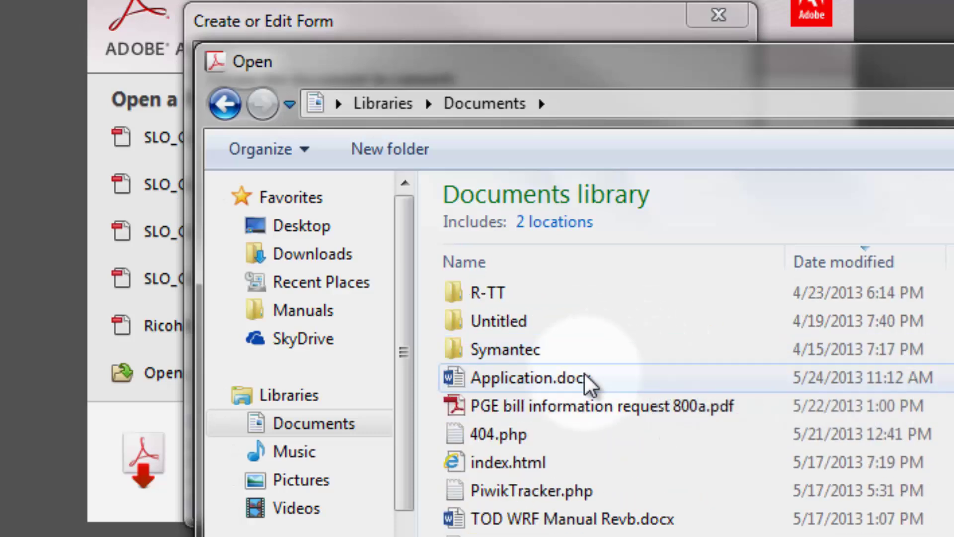
pyautogui.doubleClick(586, 379)
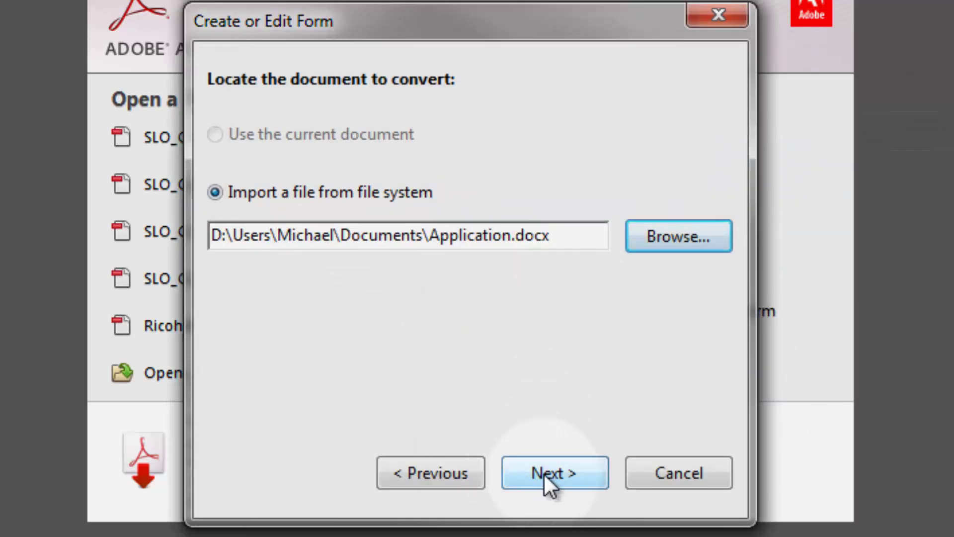
pyautogui.click(543, 475)
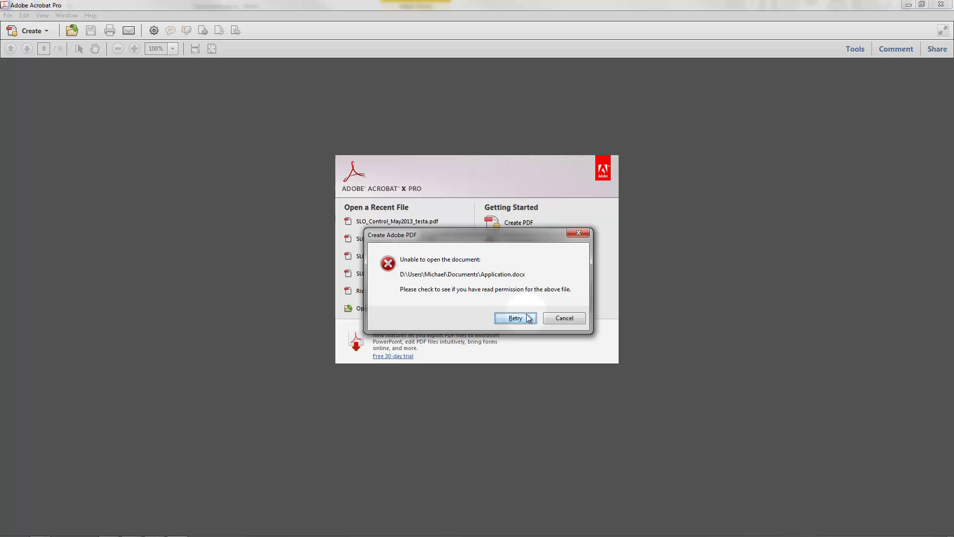
# Step: Close Word to release Application.docx, then retry the conversion in Acrobat
pyautogui.hotkey('alt', 'Tab')
pyautogui.hotkey('alt', 'Tab')
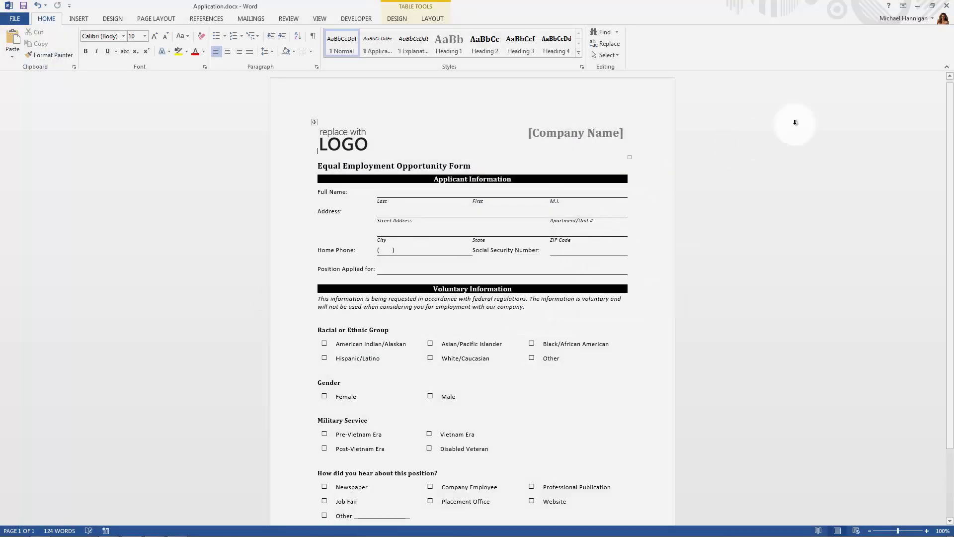
pyautogui.click(947, 5)
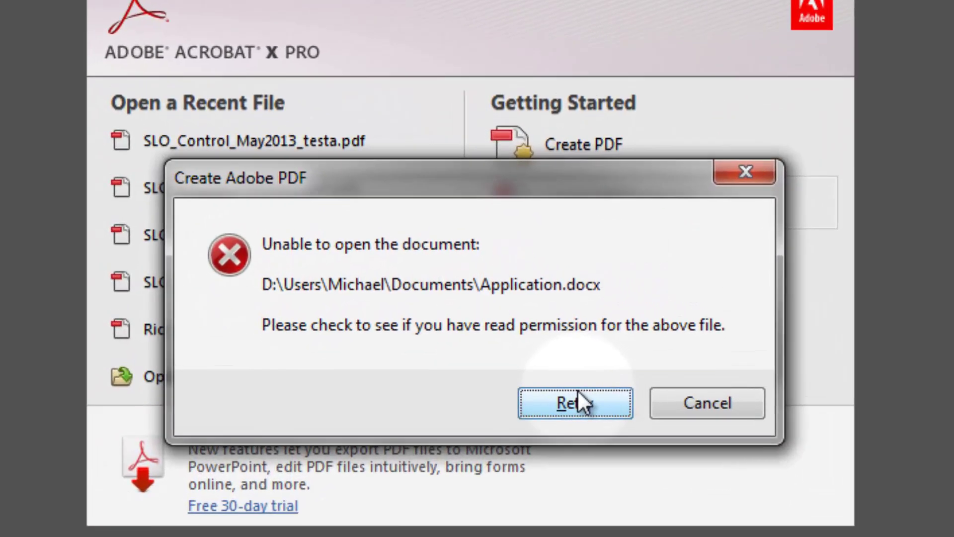
pyautogui.click(577, 389)
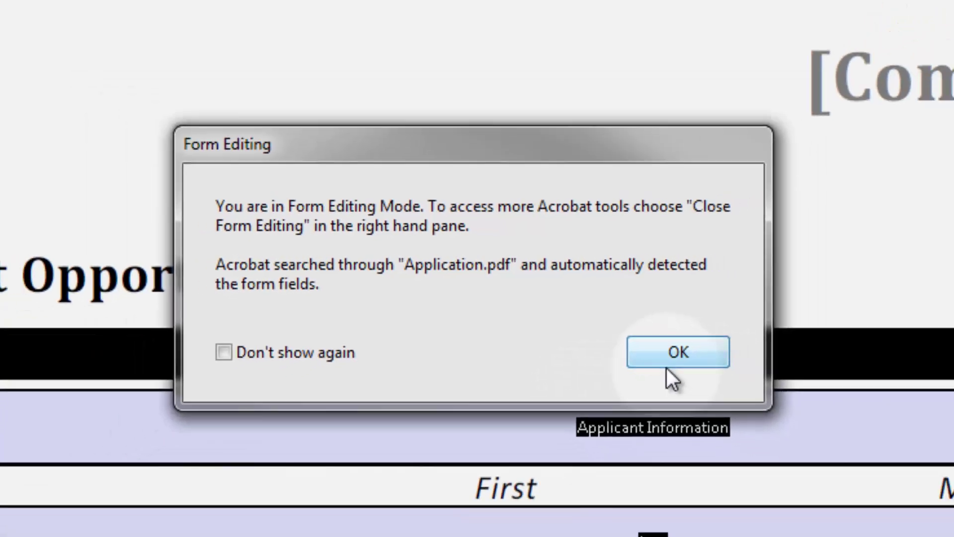
pyautogui.click(723, 394)
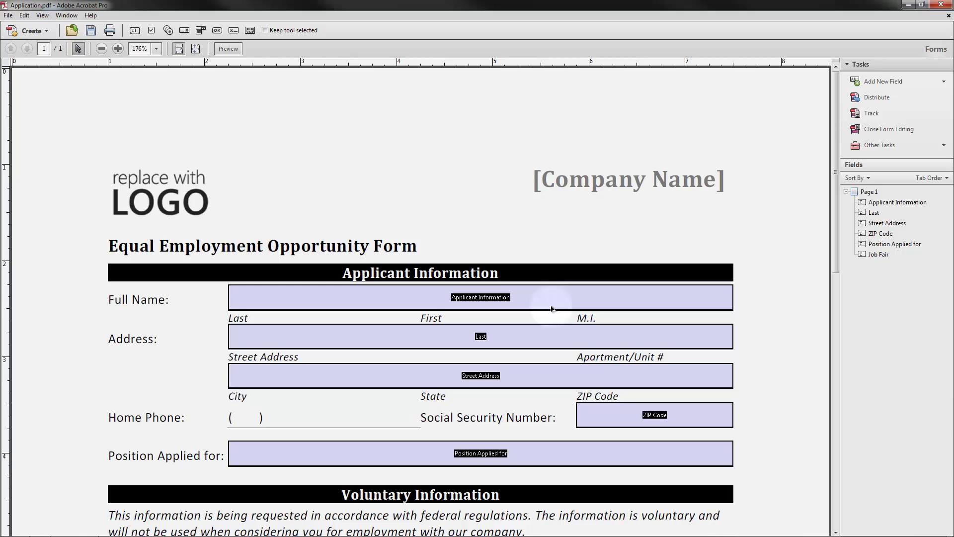
pyautogui.scroll(-10, 551, 309)
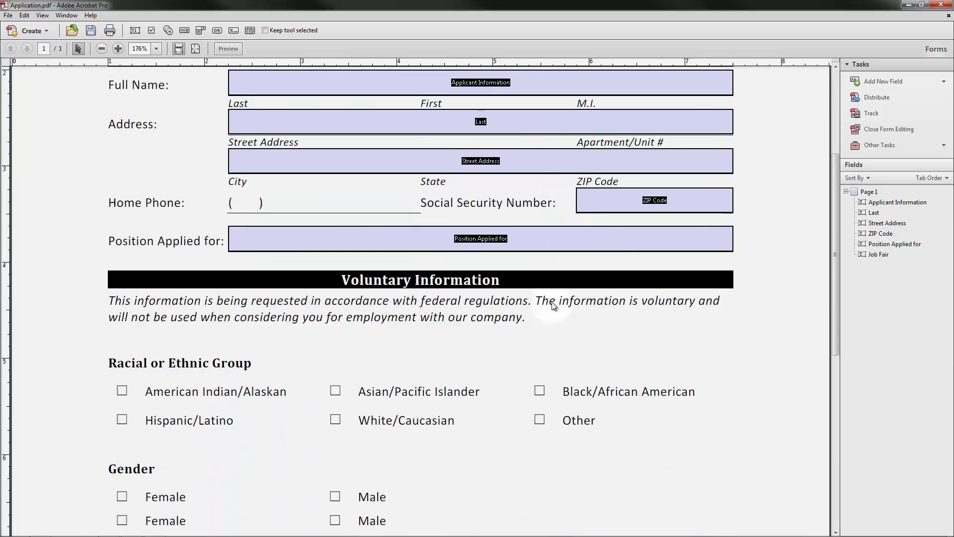
pyautogui.scroll(-7, 555, 282)
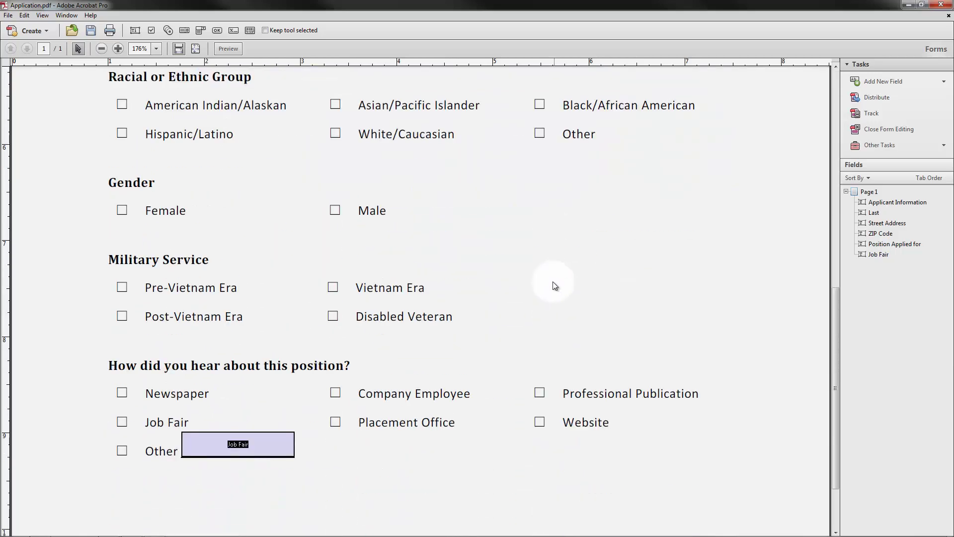
pyautogui.scroll(8, 546, 279)
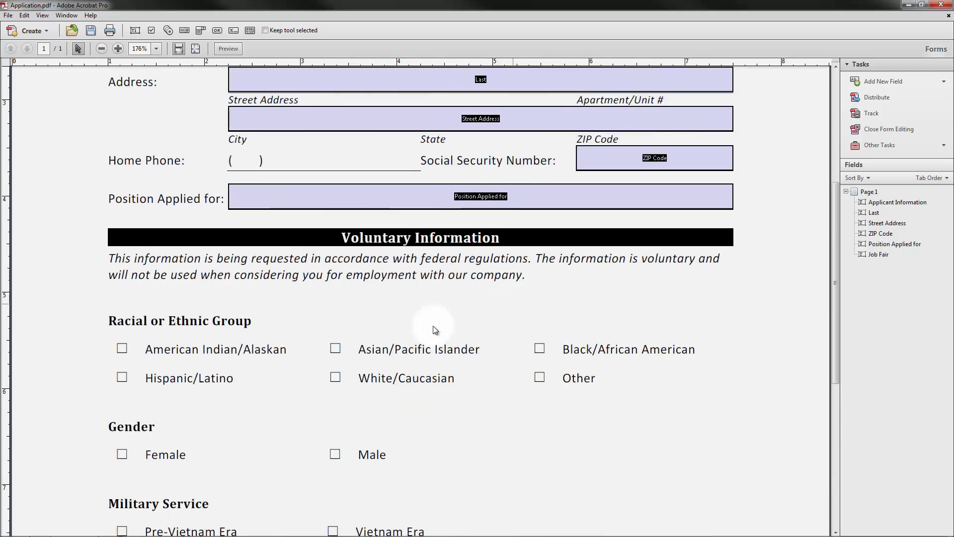
pyautogui.click(336, 348)
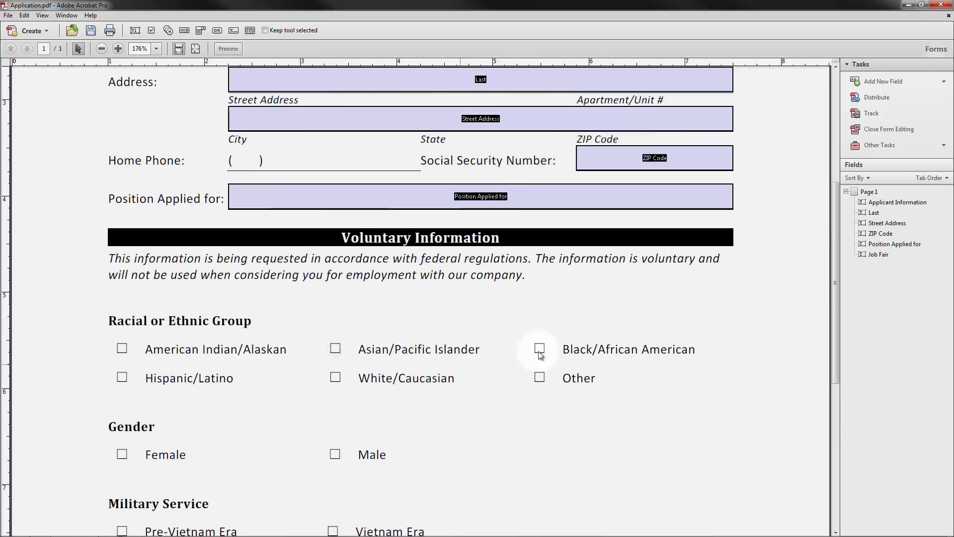
pyautogui.scroll(2, 547, 392)
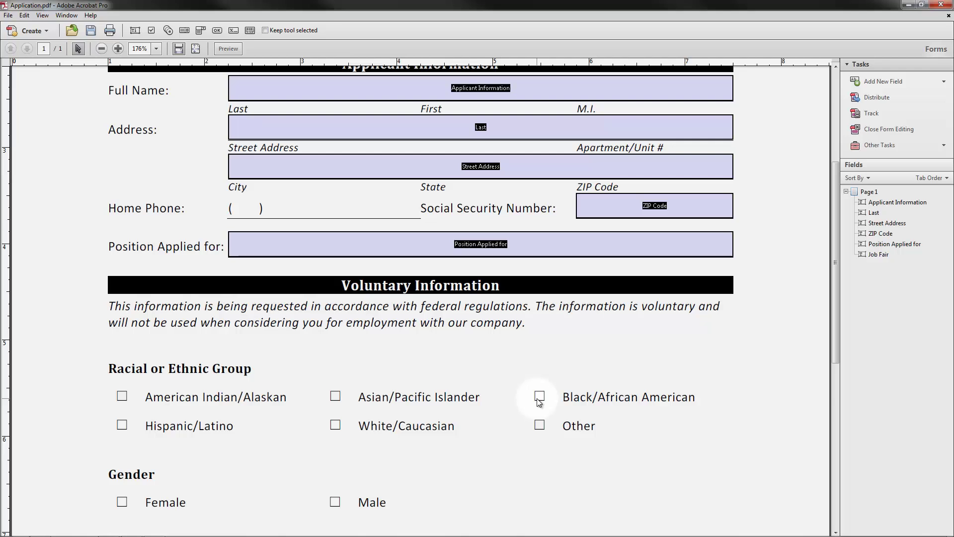
pyautogui.scroll(3, 539, 398)
pyautogui.scroll(3, 570, 470)
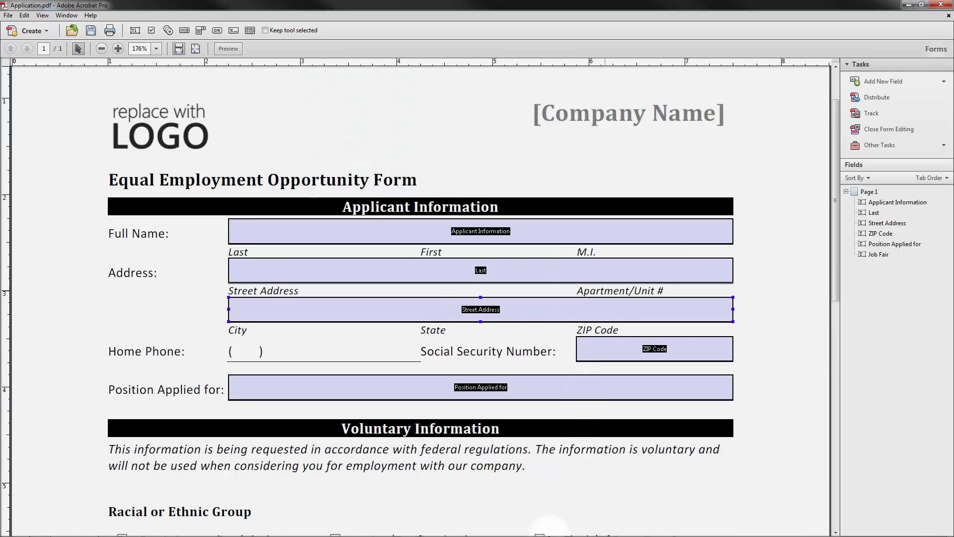
pyautogui.click(572, 277)
pyautogui.click(613, 279)
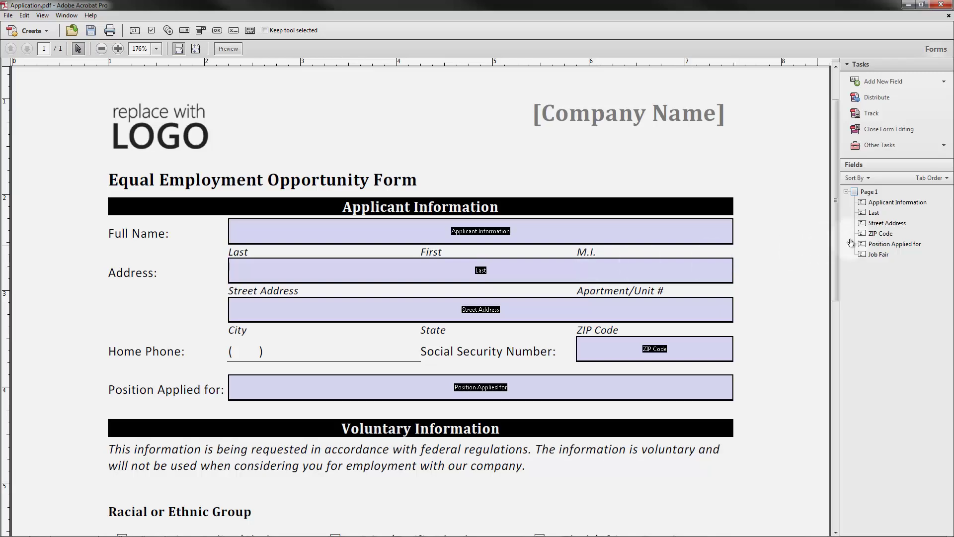
# Step: Exit form editing and save the fillable form as Application.pdf
pyautogui.click(908, 130)
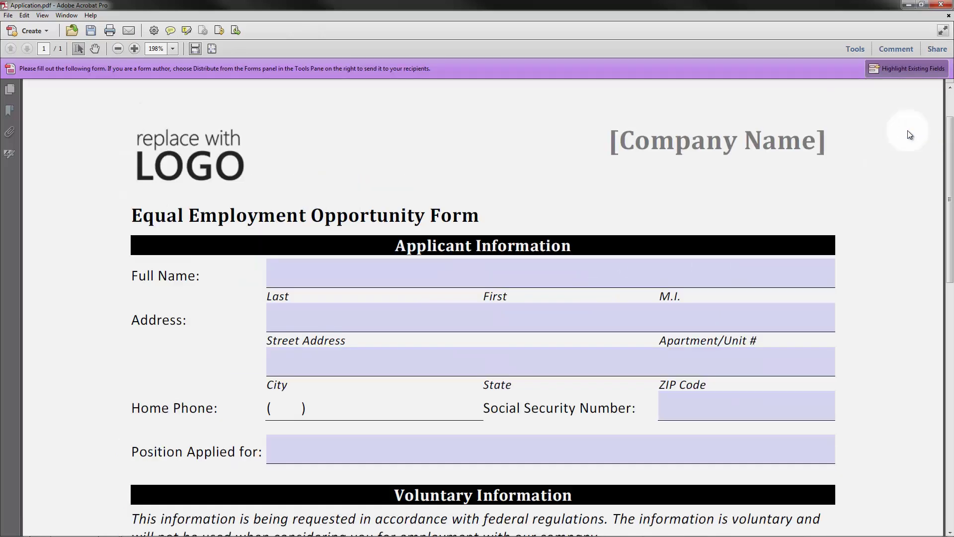
pyautogui.click(11, 16)
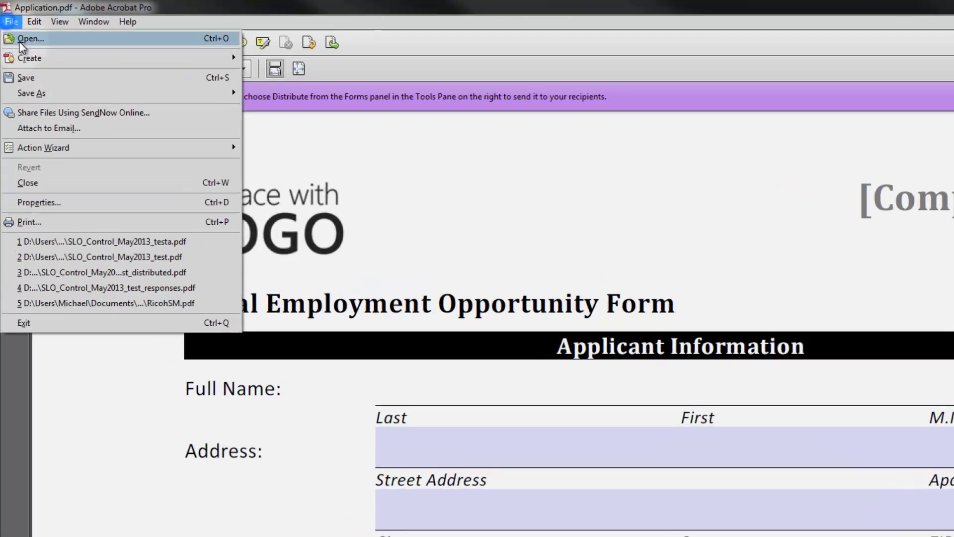
pyautogui.moveTo(29, 66)
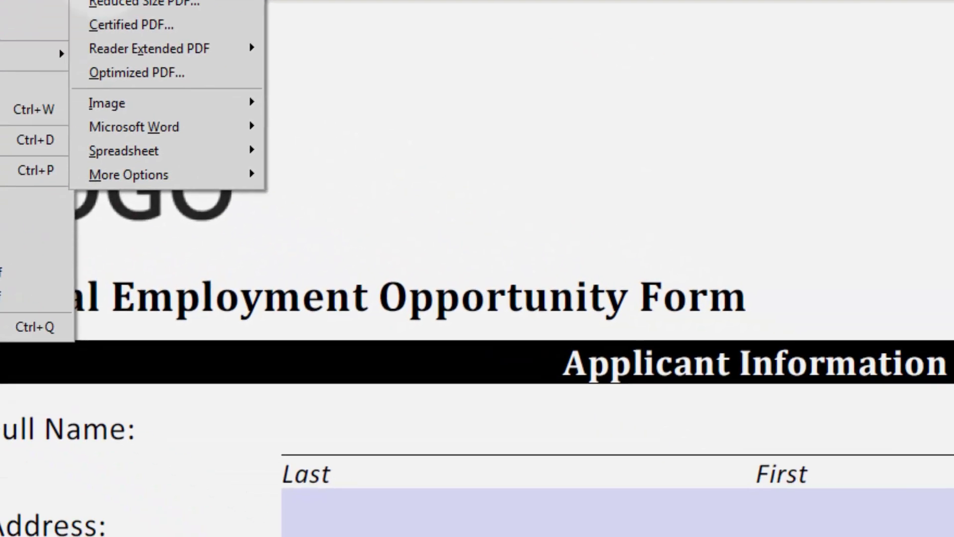
pyautogui.click(400, 145)
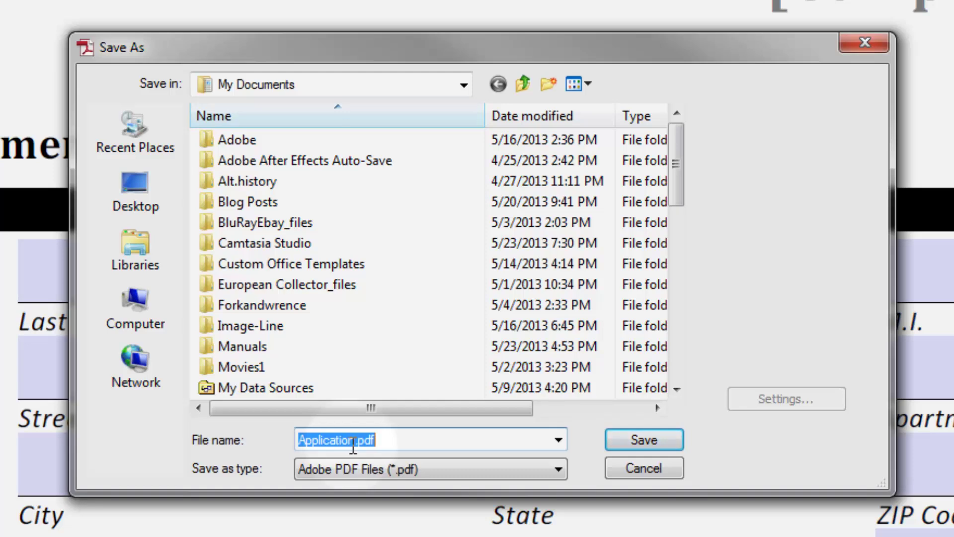
pyautogui.click(621, 439)
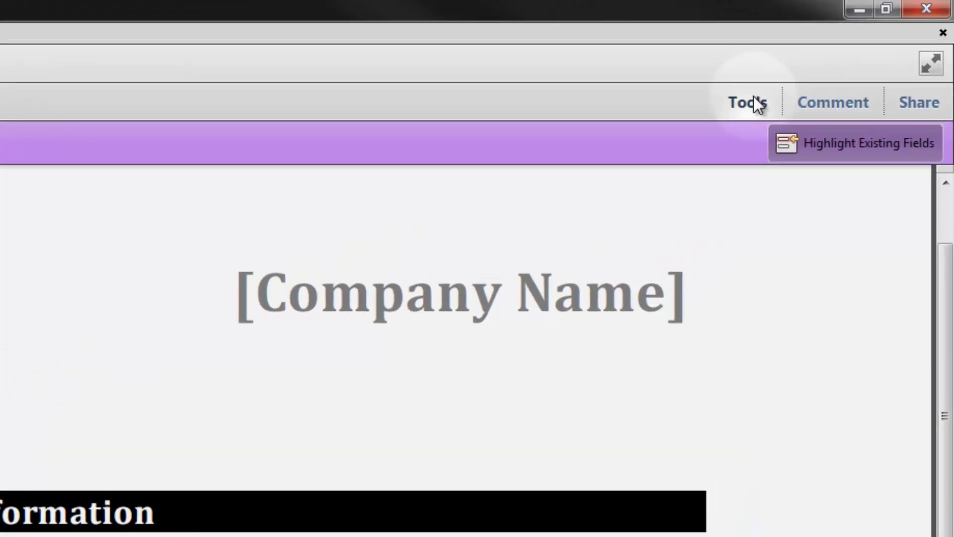
# Step: Start distributing the form with automatic response collection through Acrobat.com, signing in with the Adobe ID
pyautogui.click(784, 86)
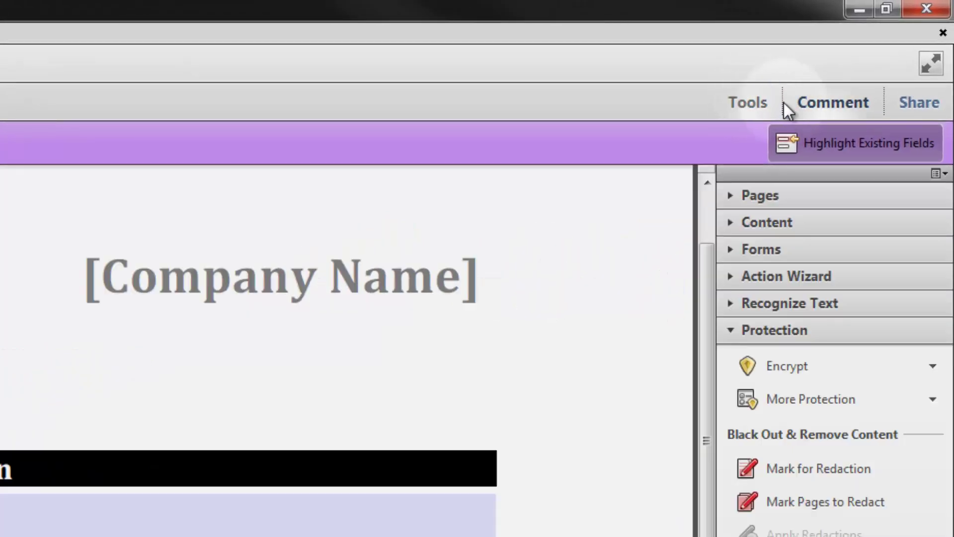
pyautogui.click(736, 248)
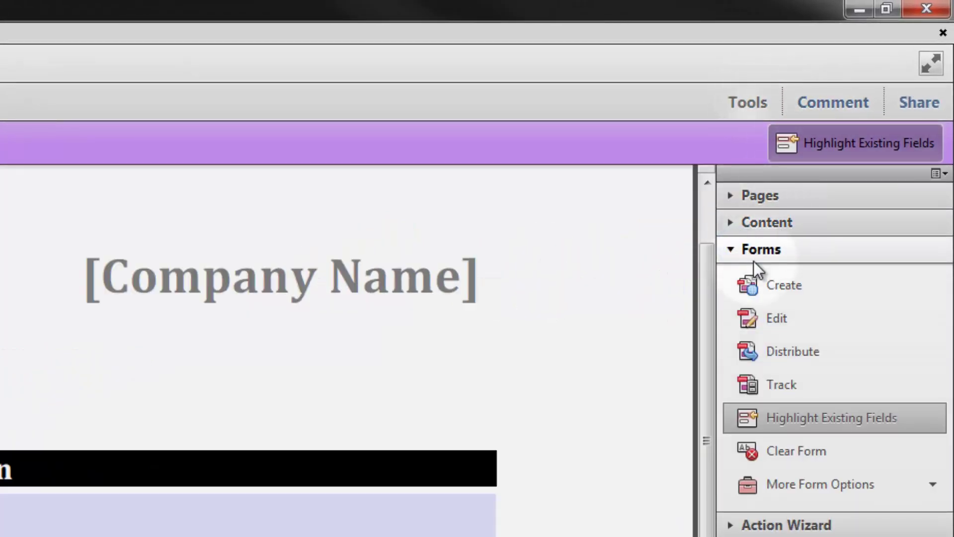
pyautogui.click(825, 350)
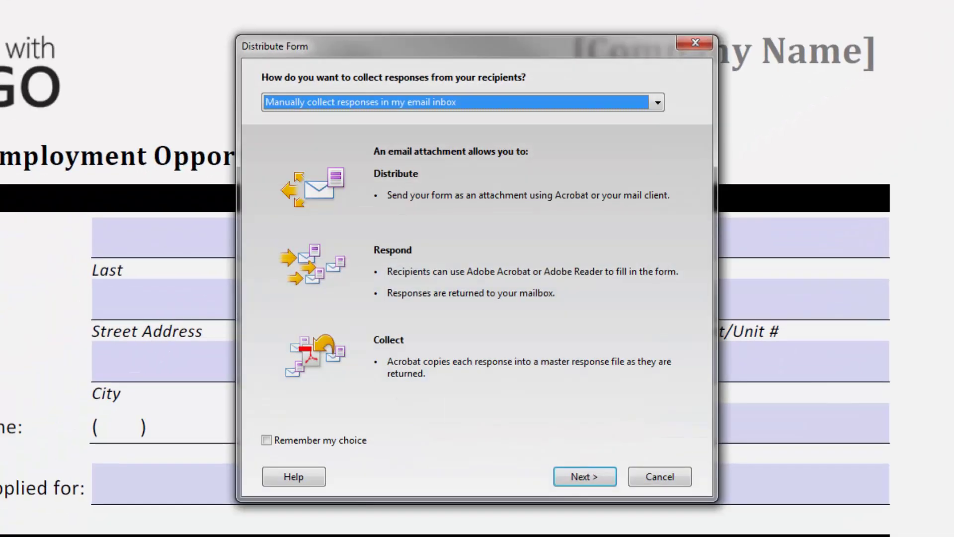
pyautogui.click(658, 102)
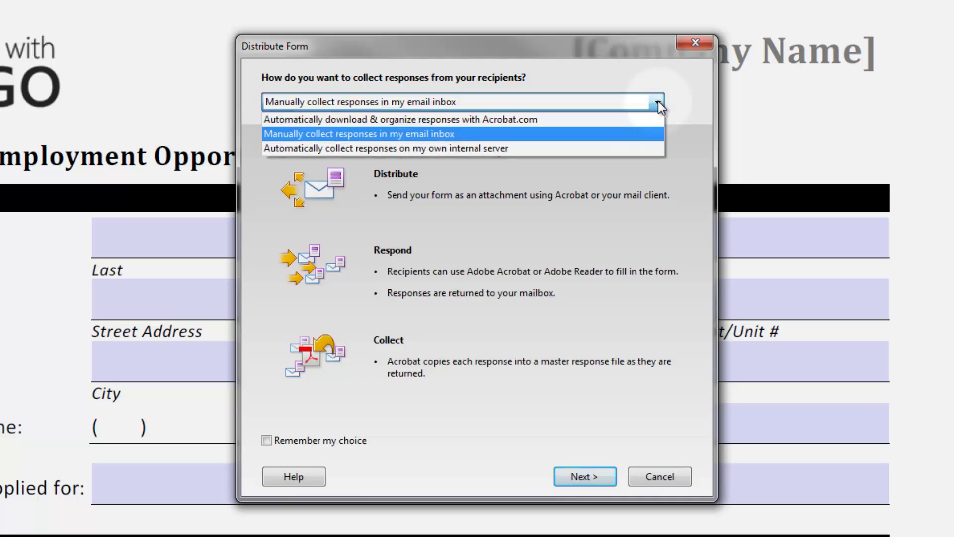
pyautogui.click(582, 128)
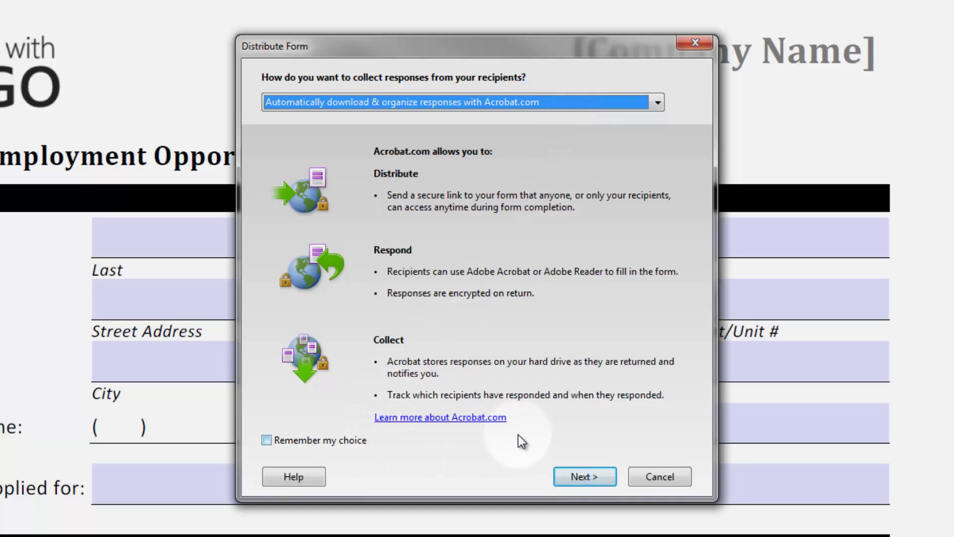
pyautogui.click(576, 474)
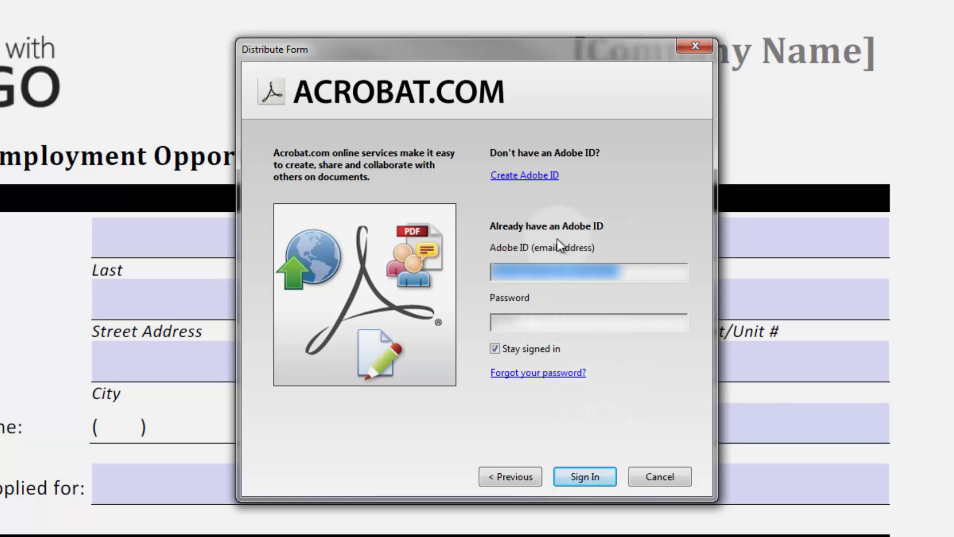
pyautogui.click(584, 476)
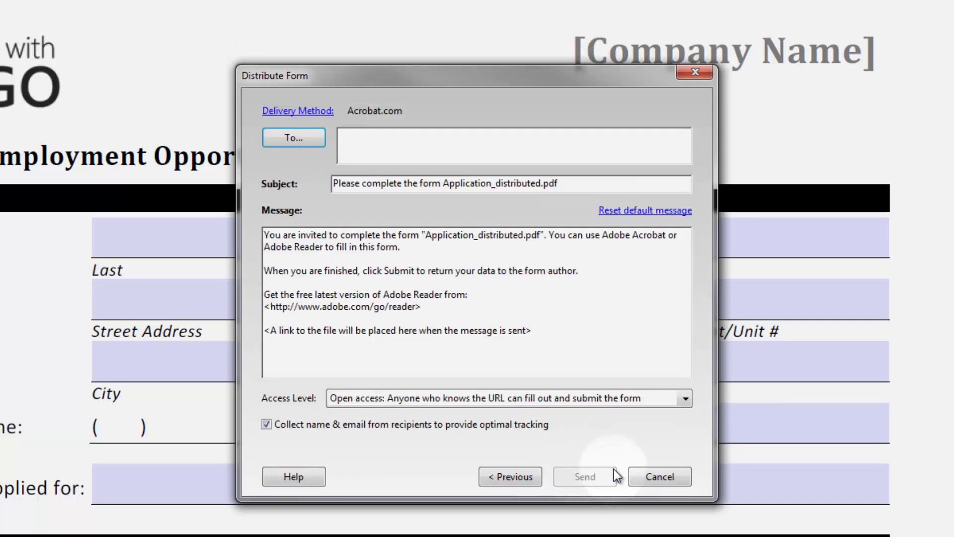
# Step: Enter the recipient's e-mail address, keep open access for anyone with the URL, and send
pyautogui.click(426, 143)
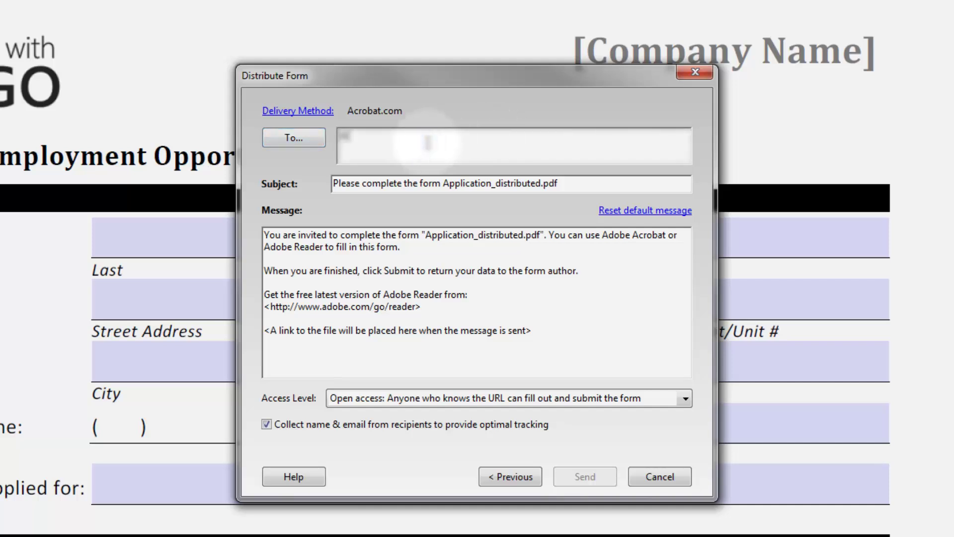
pyautogui.write('info')
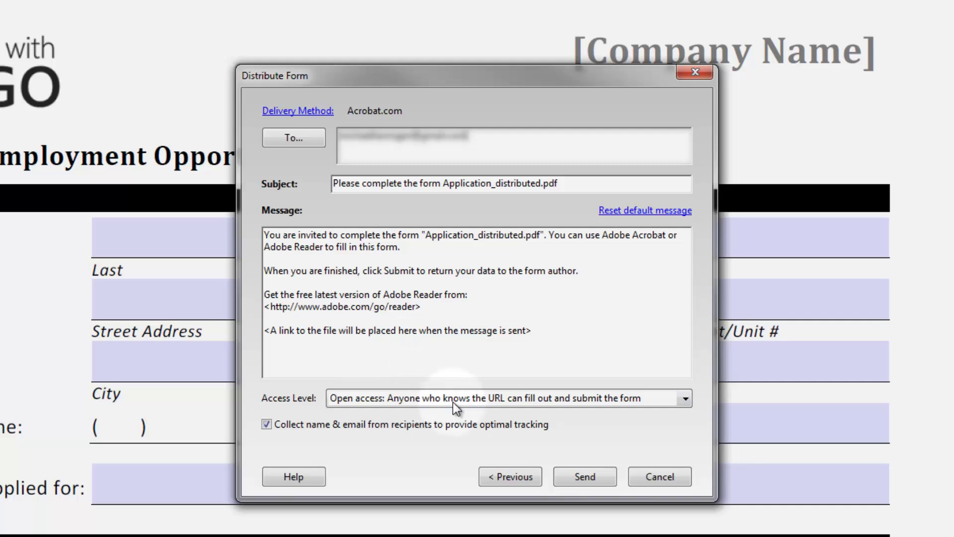
pyautogui.click(565, 399)
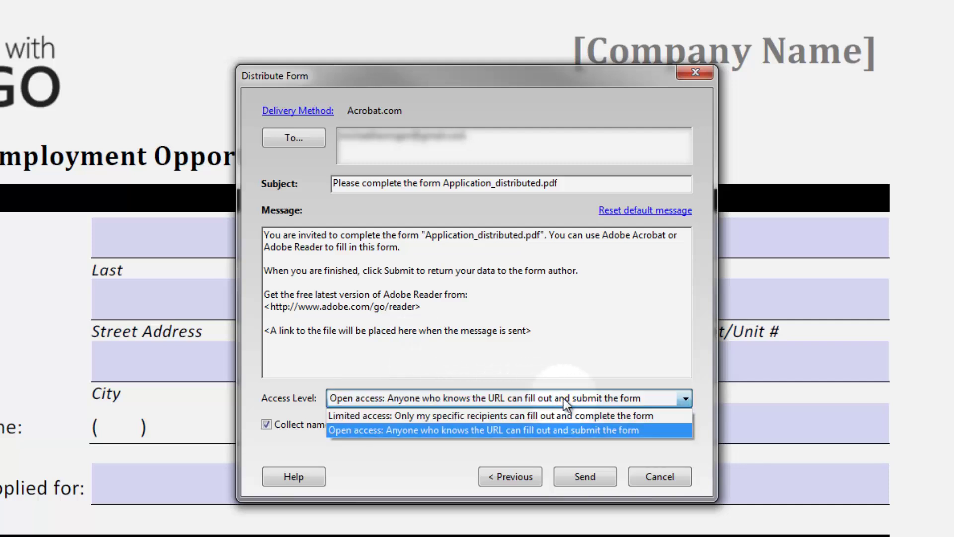
pyautogui.click(541, 431)
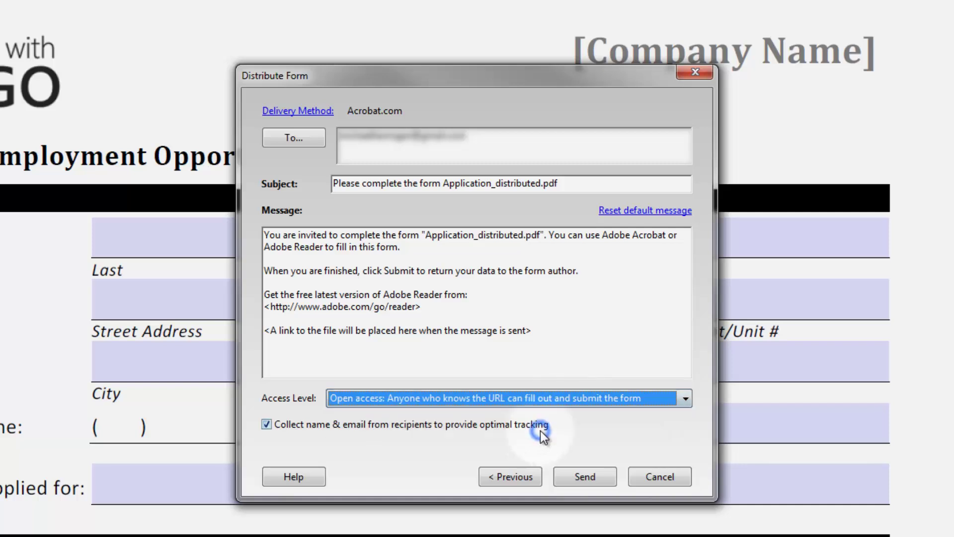
pyautogui.click(585, 476)
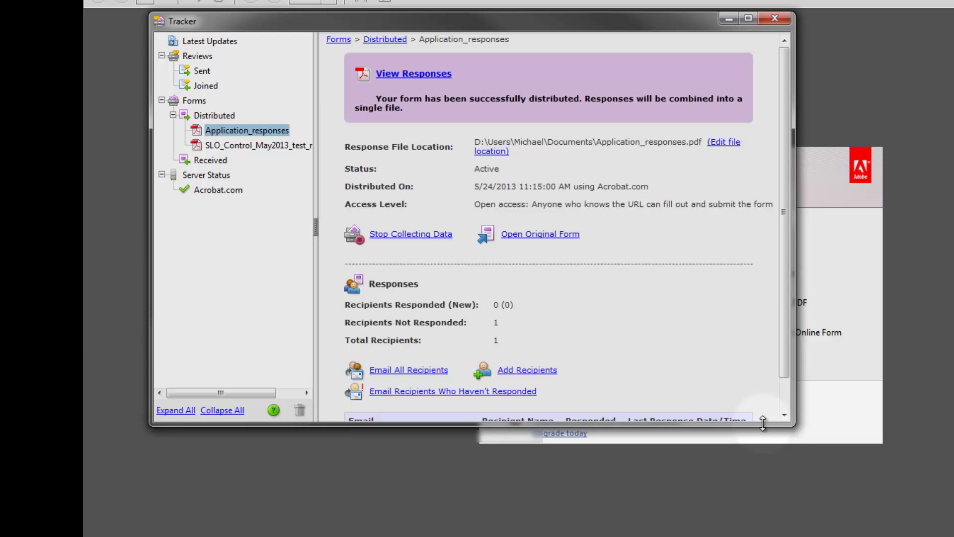
# Step: Enlarge the Tracker window to reveal the recipients table for Application_responses
pyautogui.moveTo(765, 423); pyautogui.dragTo(765, 522)
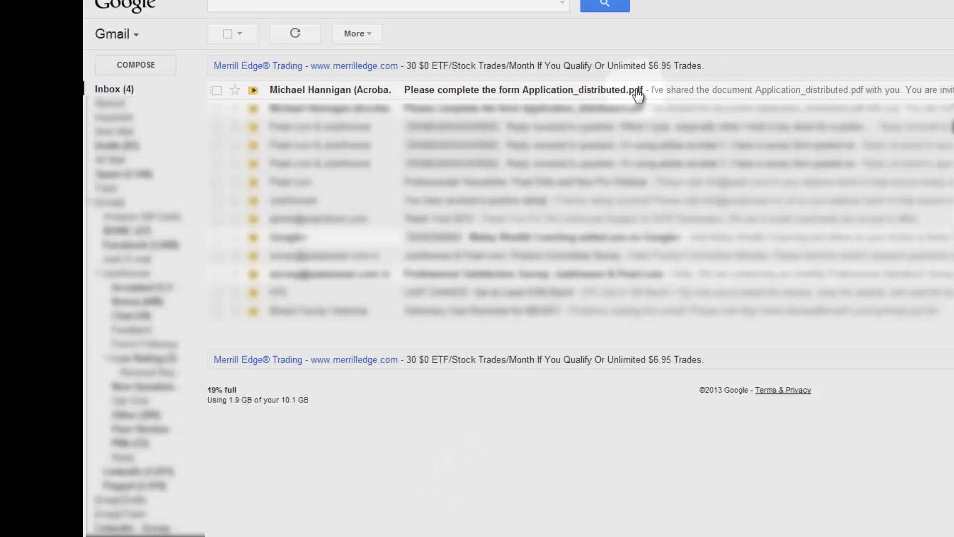
# Step: Open the 'Please complete the form' invitation e-mail and follow its Application_distributed.pdf link
pyautogui.click(499, 97)
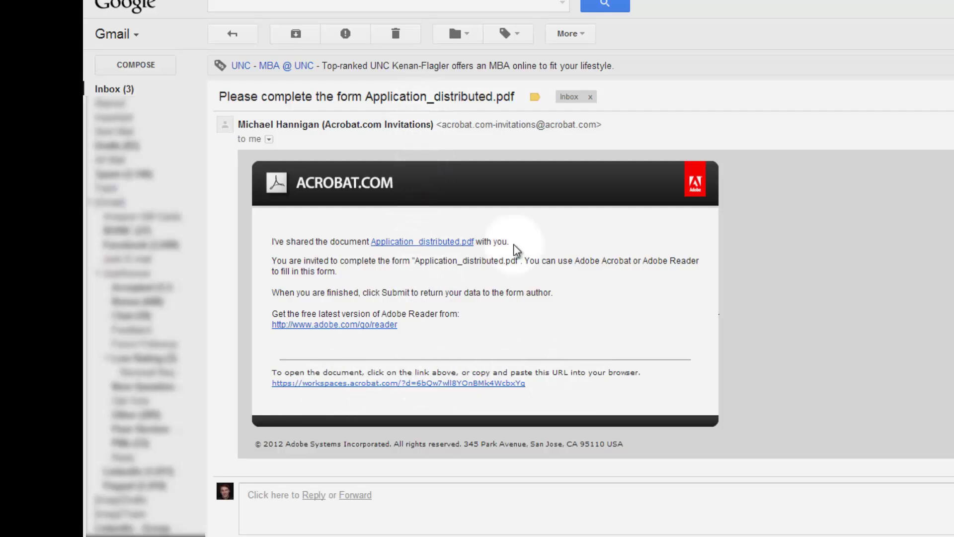
pyautogui.click(426, 243)
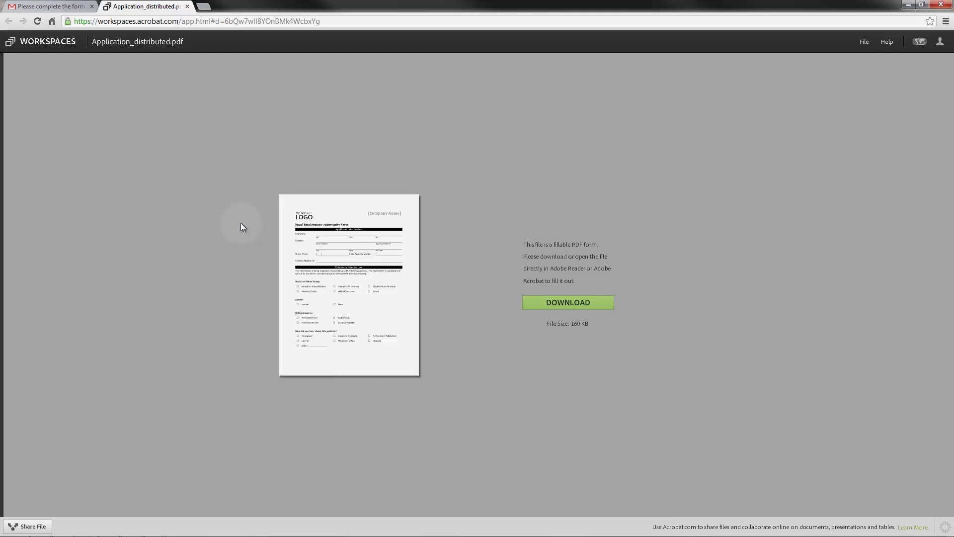
# Step: Download Application_distributed.pdf, keep it despite the warning, and open it in Acrobat
pyautogui.click(573, 303)
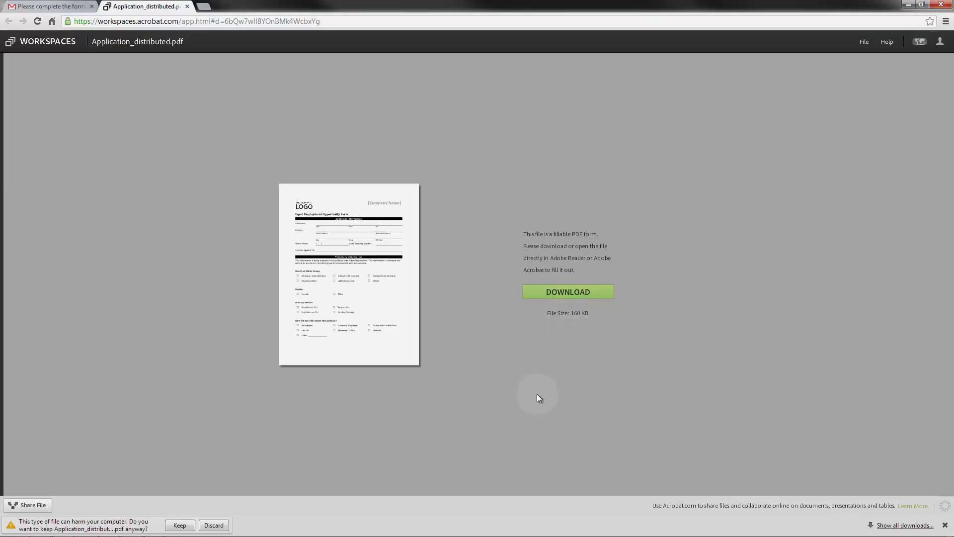
pyautogui.click(180, 524)
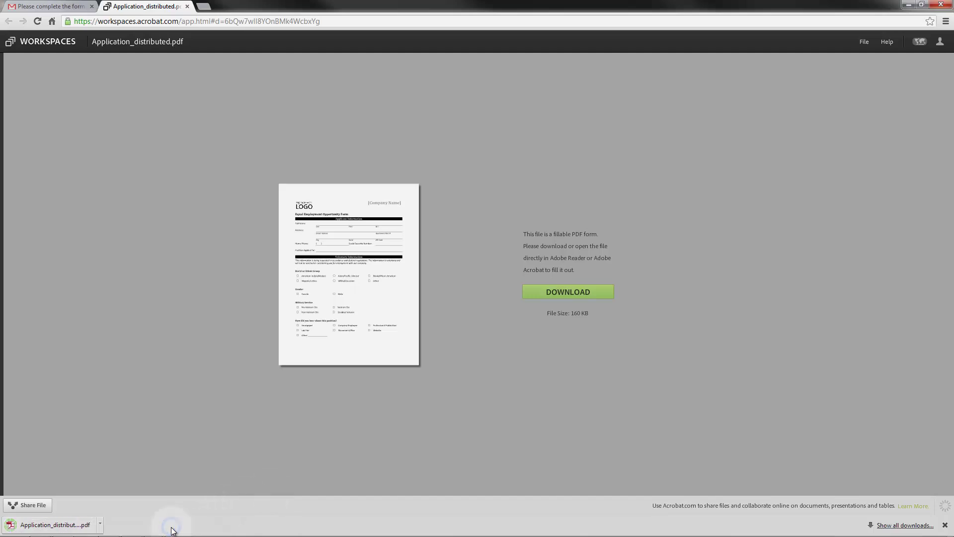
pyautogui.click(47, 527)
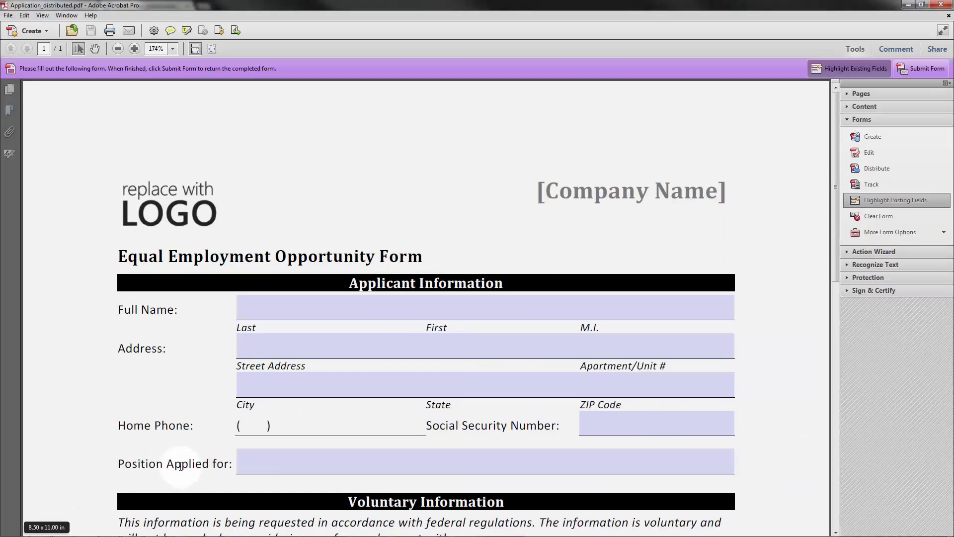
# Step: Enter the applicant's last name, street address, city and ZIP code, and 'Boss' as the position applied for
pyautogui.click(646, 316)
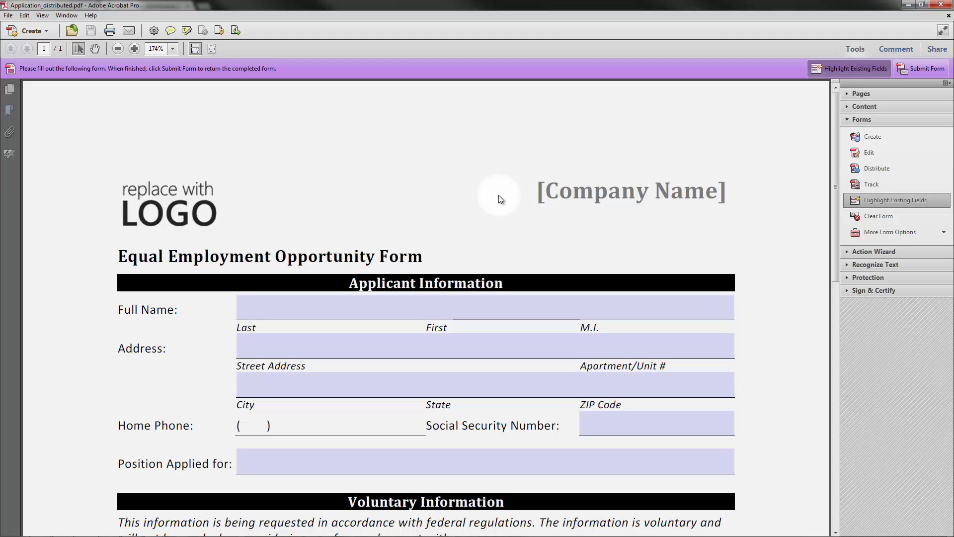
pyautogui.click(382, 311)
pyautogui.click(377, 308)
pyautogui.write('Hannigan')
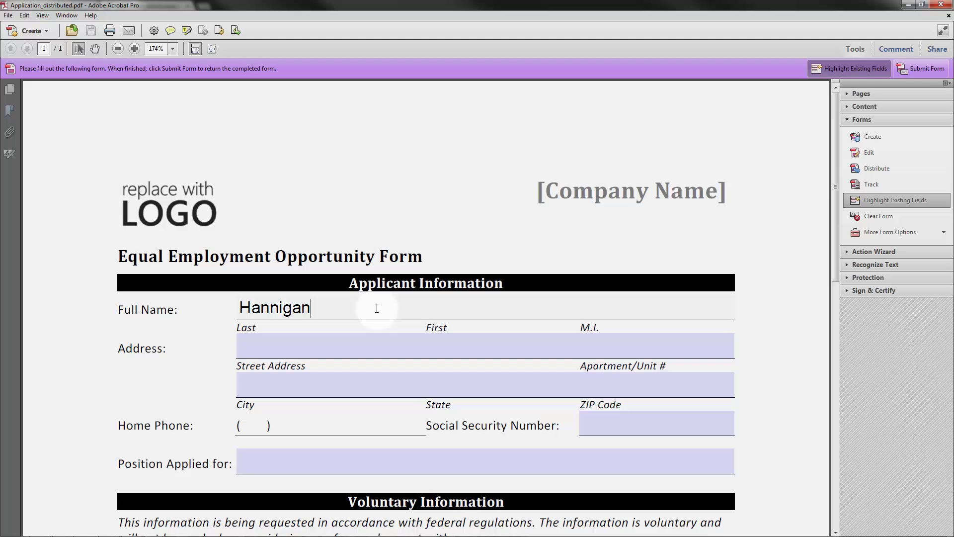
pyautogui.press('Tab')
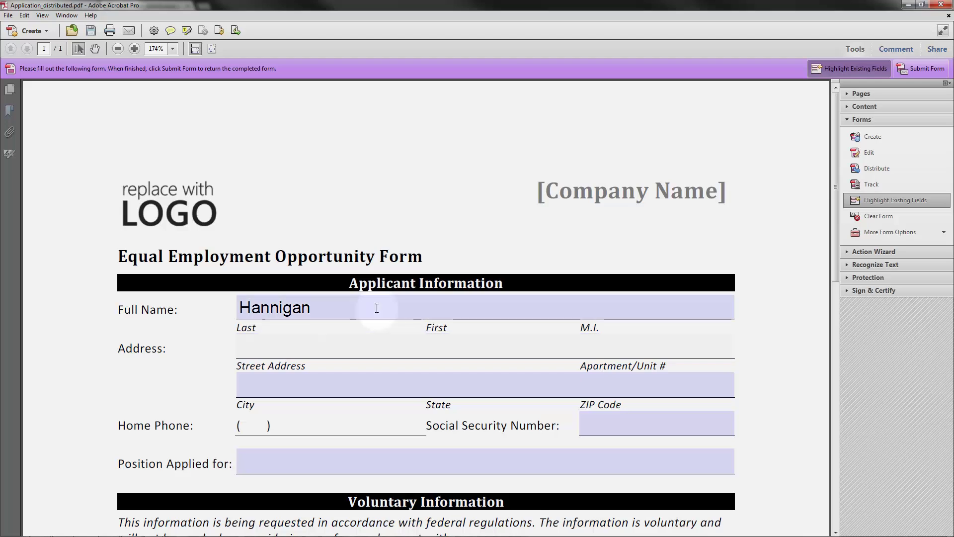
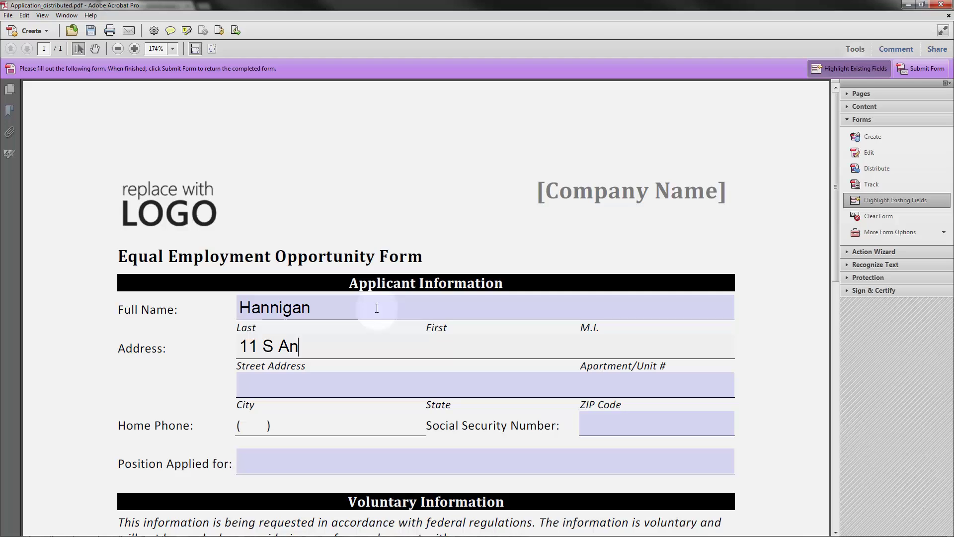
pyautogui.press('Tab')
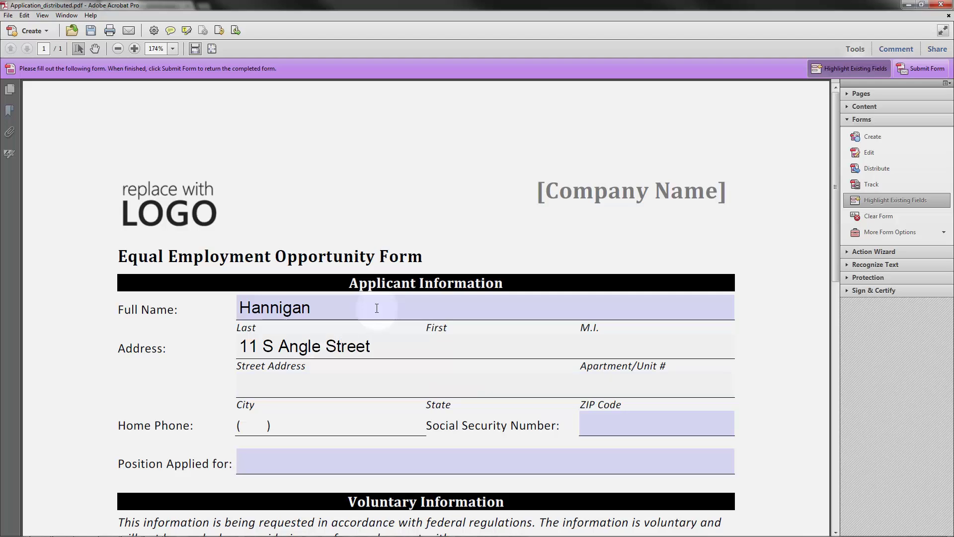
pyautogui.write('Providence')
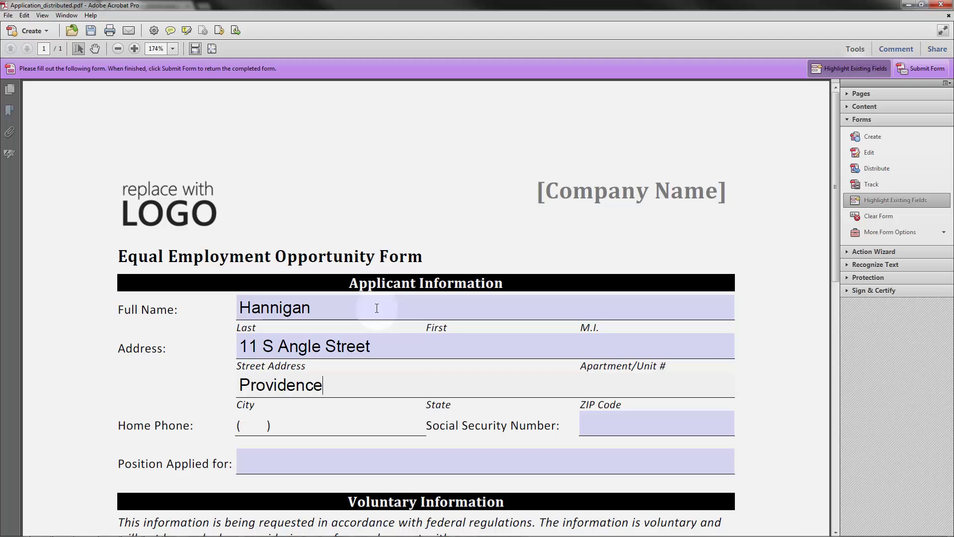
pyautogui.press('Tab')
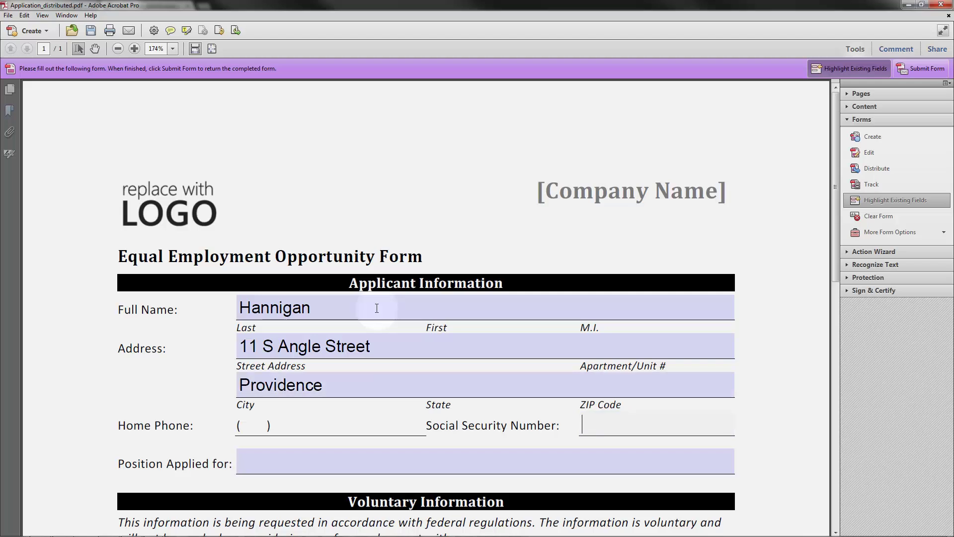
pyautogui.write('02906')
pyautogui.press('Tab')
pyautogui.write('Boss')
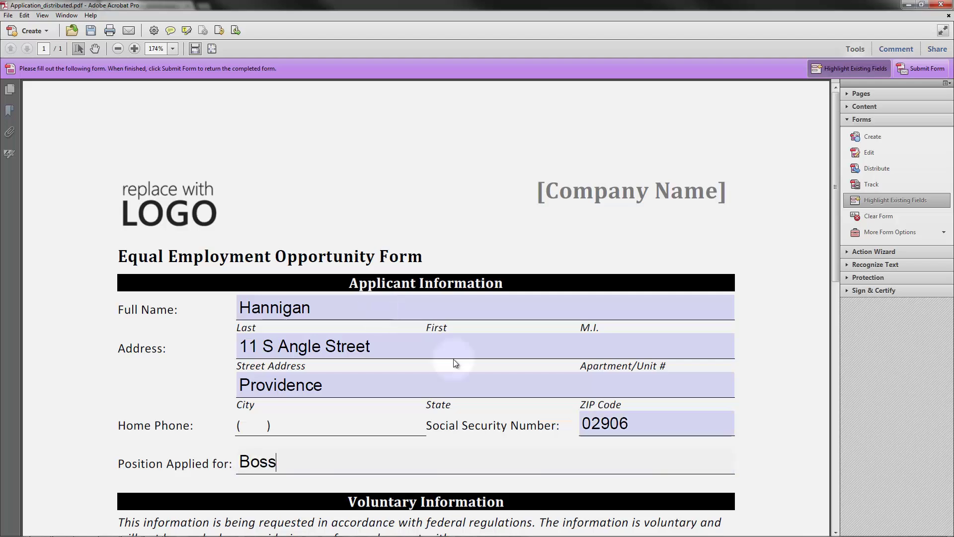
# Step: Send the filled form response, then close the document without saving changes
pyautogui.click(927, 69)
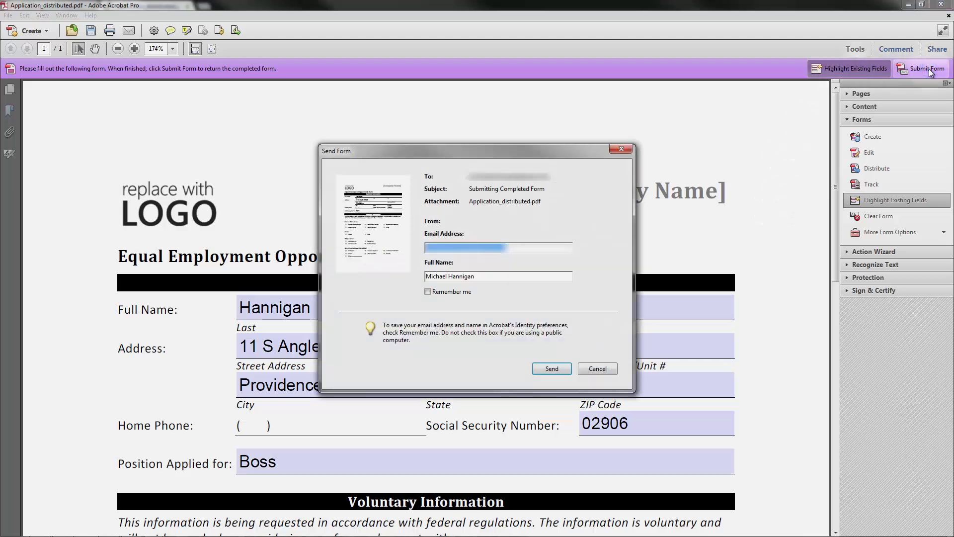
pyautogui.click(544, 279)
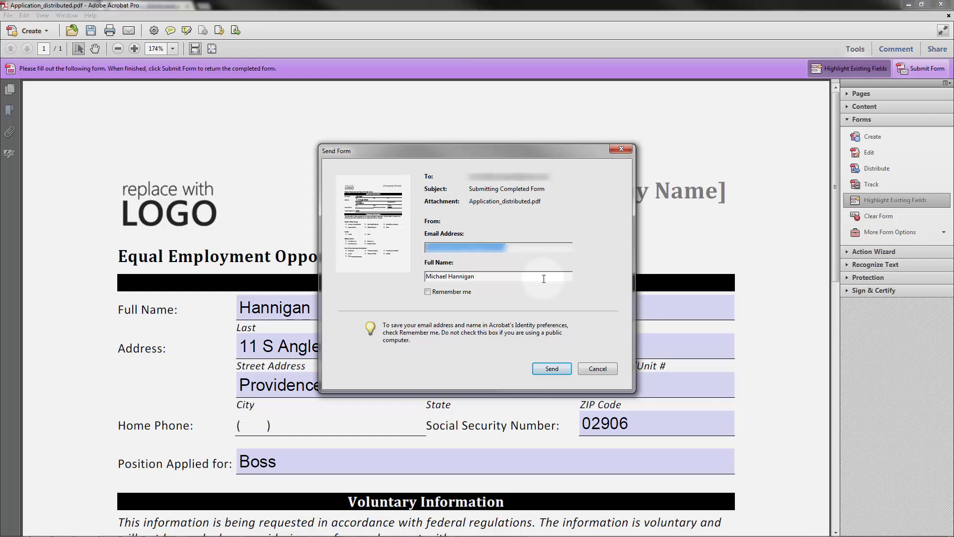
pyautogui.click(540, 367)
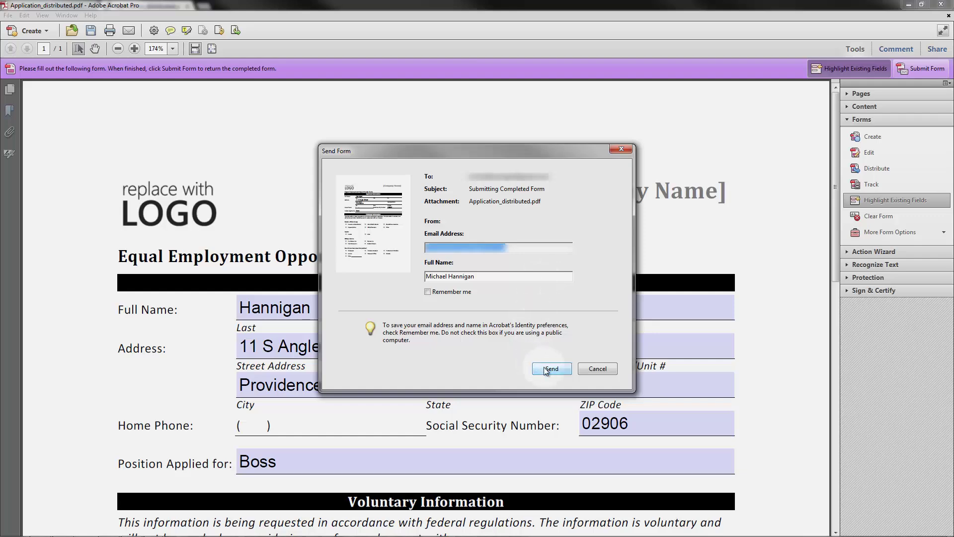
pyautogui.click(560, 371)
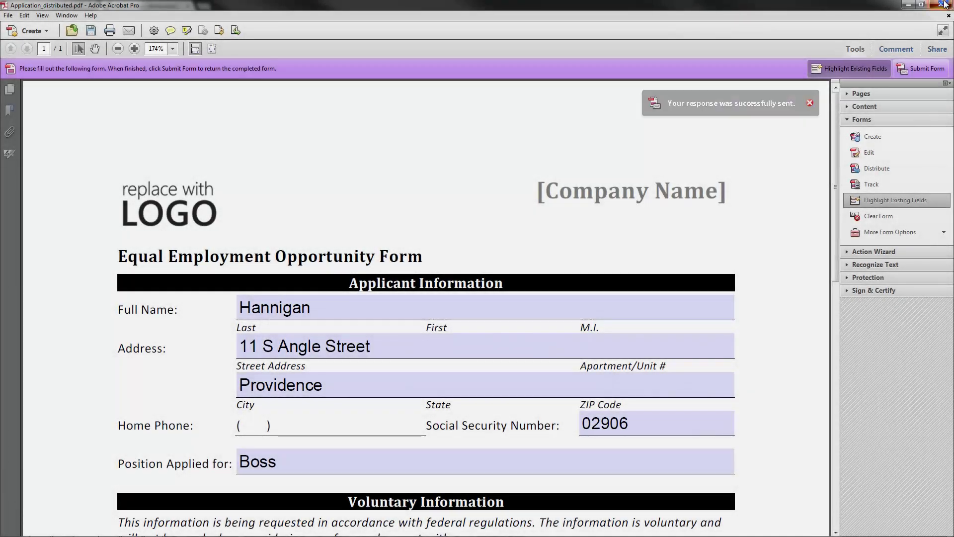
pyautogui.click(945, 5)
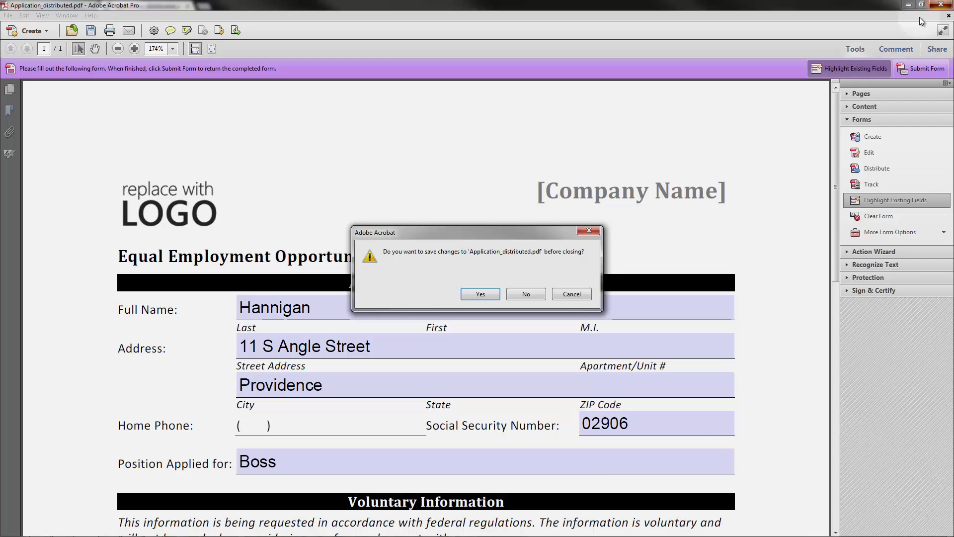
pyautogui.click(526, 294)
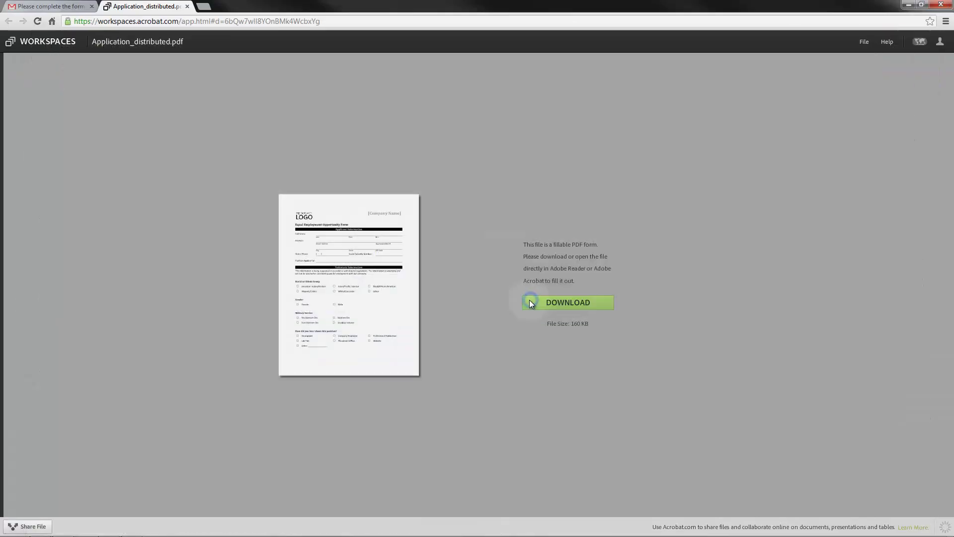
# Step: Launch Acrobat X Pro and reopen Application_distributed.pdf
pyautogui.click(15, 529)
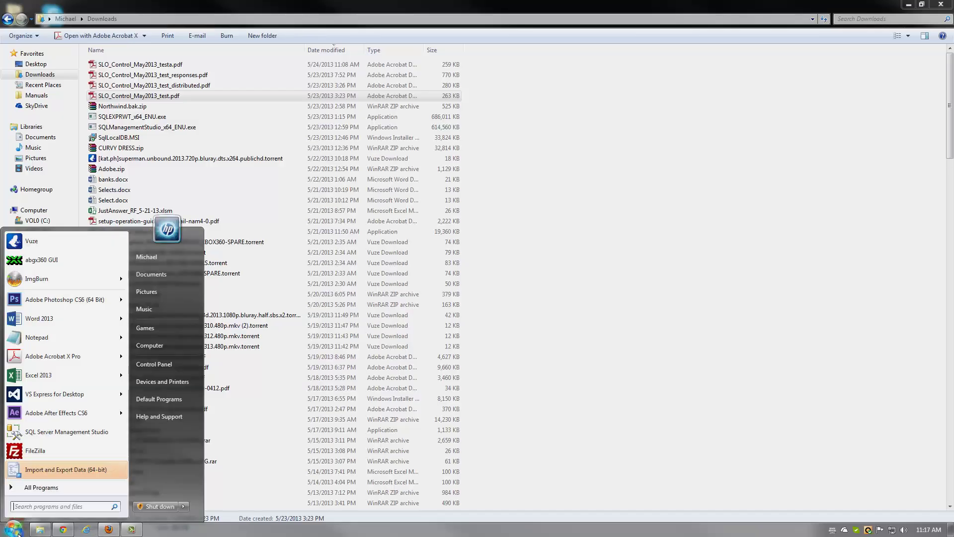
pyautogui.click(70, 359)
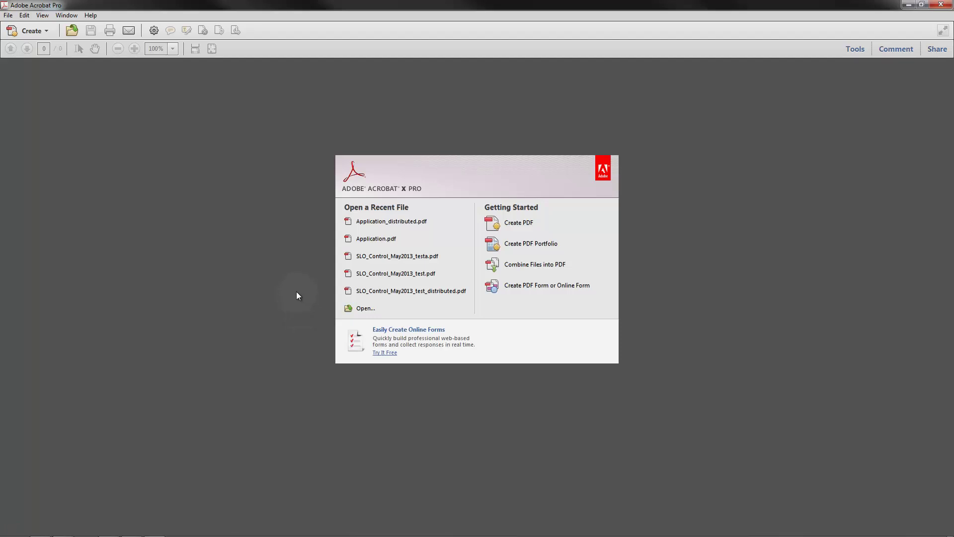
pyautogui.click(406, 224)
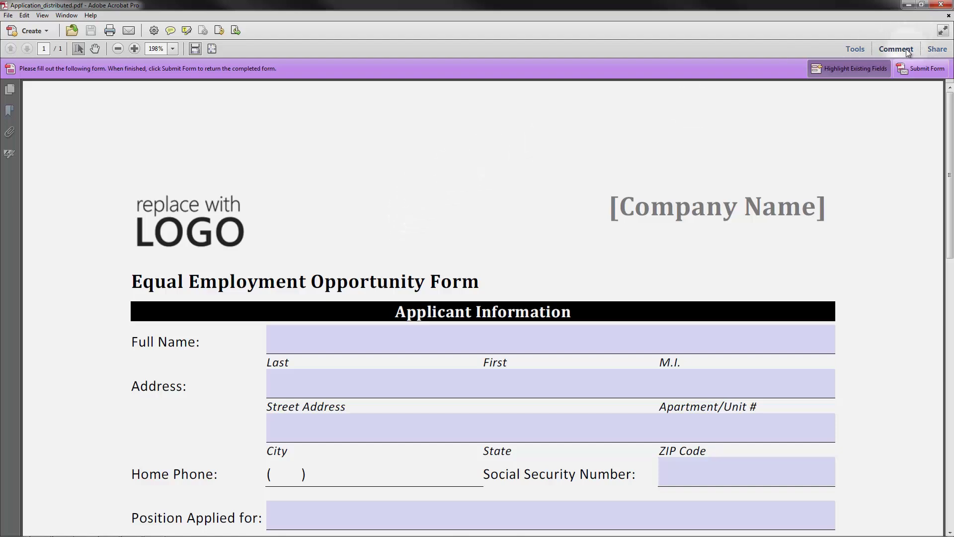
# Step: In the Forms Tracker, select Application_responses and open its collected responses file
pyautogui.click(864, 50)
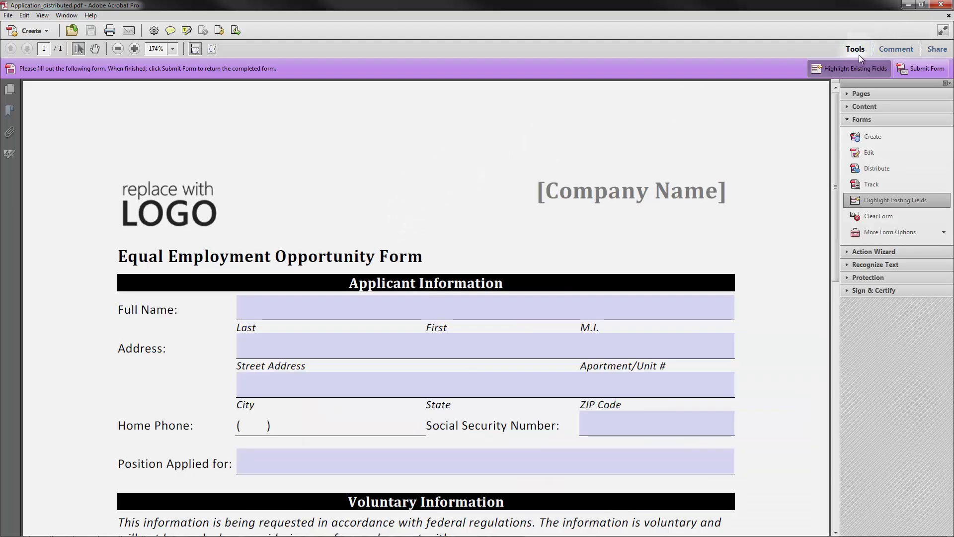
pyautogui.click(875, 185)
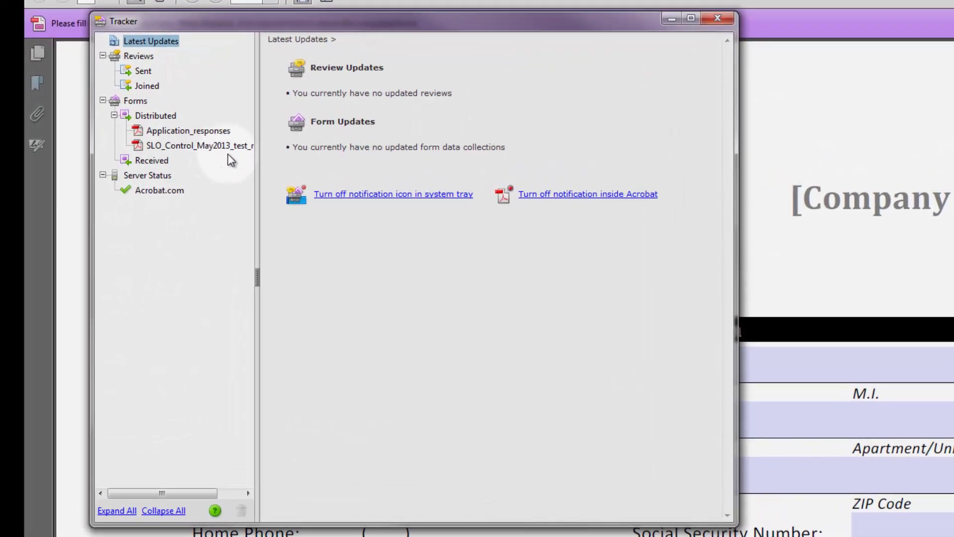
pyautogui.click(155, 139)
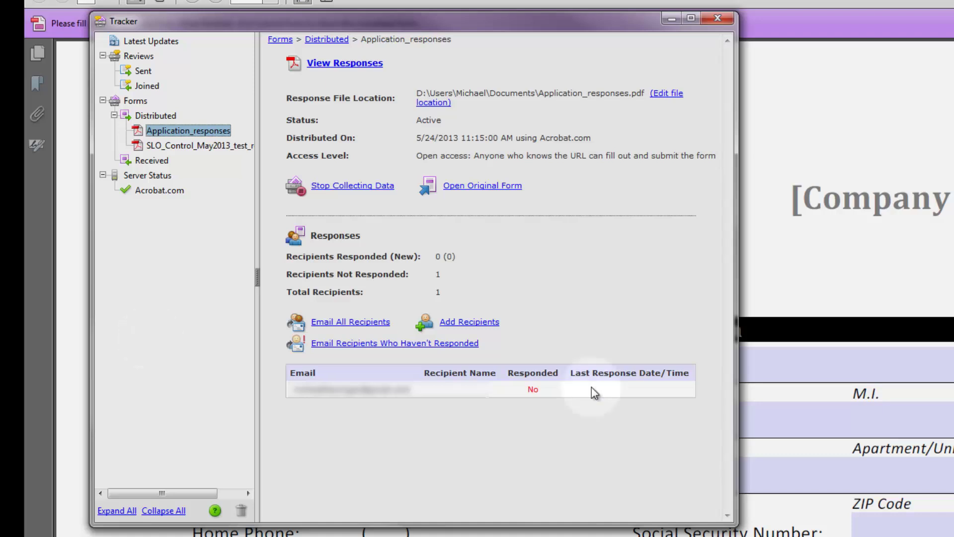
pyautogui.click(336, 70)
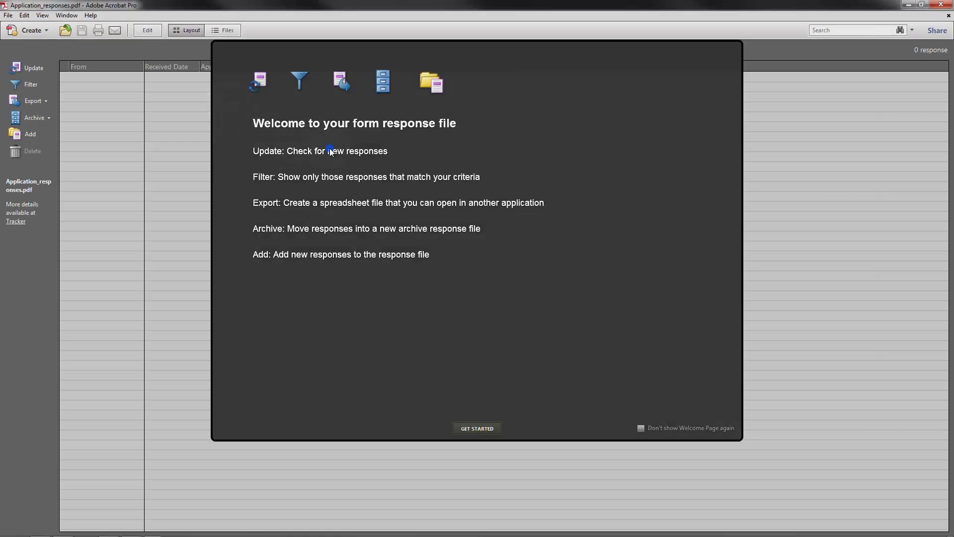
# Step: Import the submitted response into Application_responses, then reopen the Tracker to confirm 1 recipient responded
pyautogui.click(477, 428)
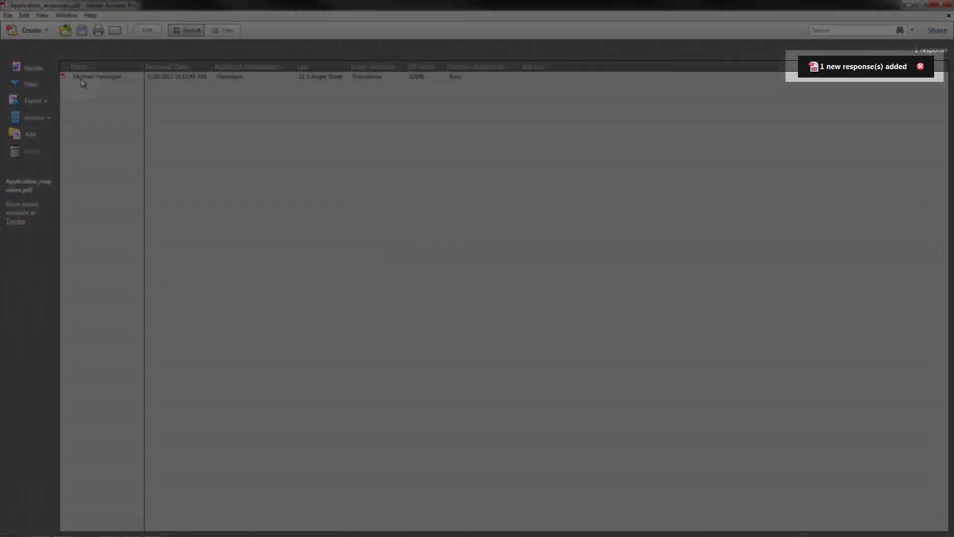
pyautogui.click(848, 71)
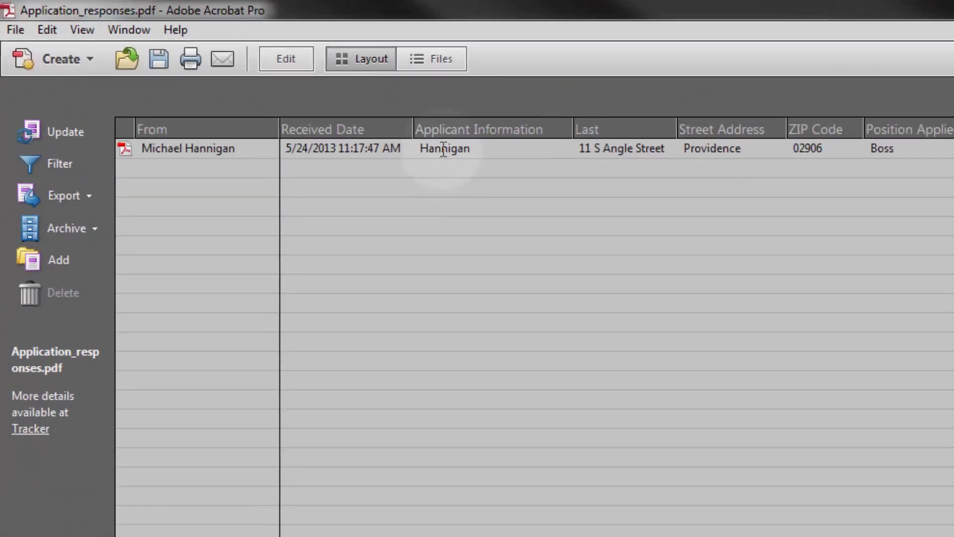
pyautogui.click(444, 149)
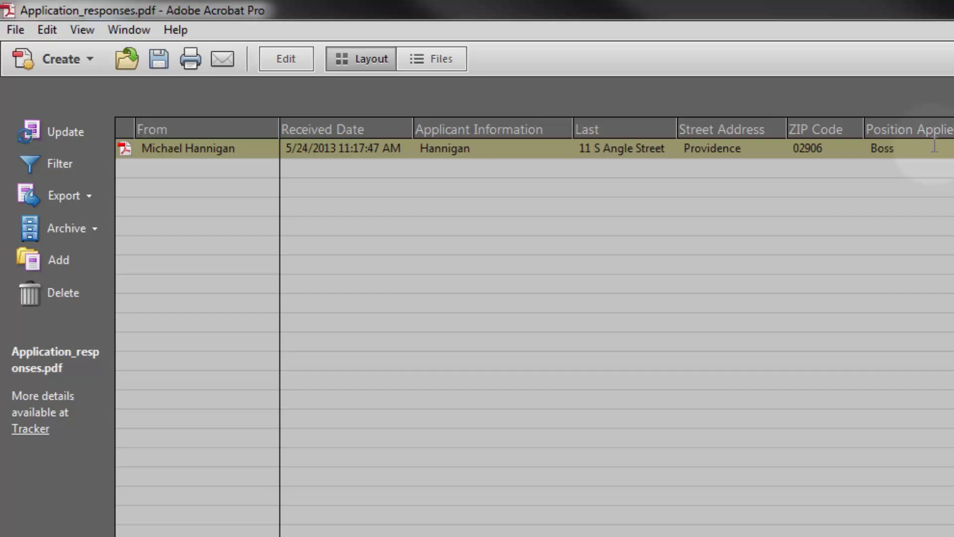
pyautogui.click(61, 411)
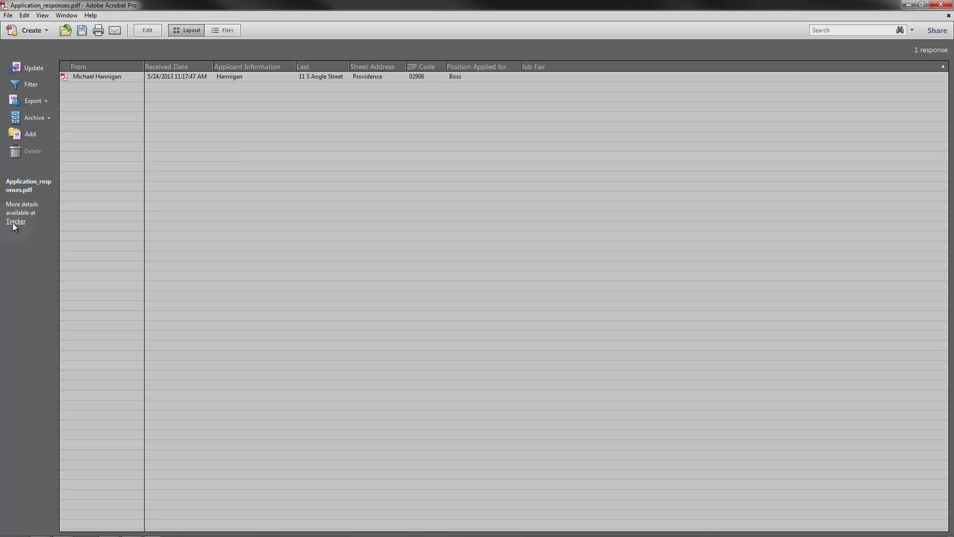
pyautogui.click(13, 221)
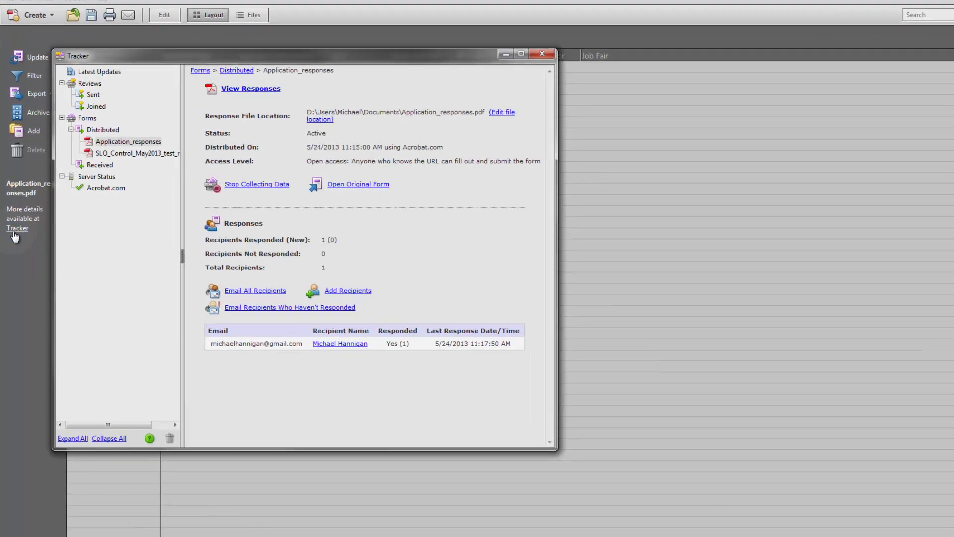